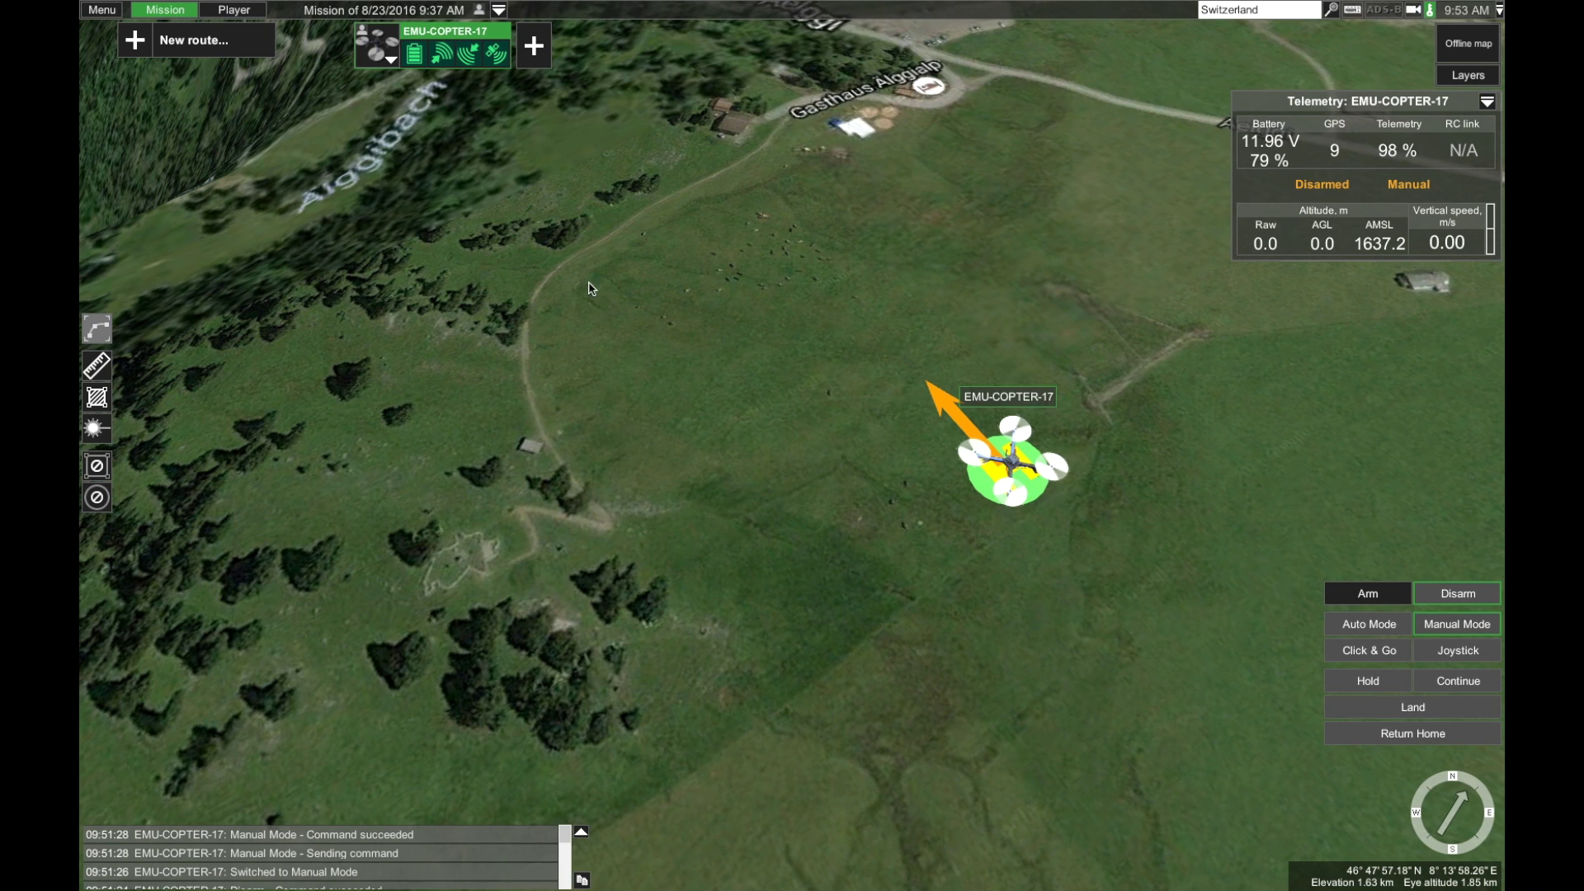
Create a new mission, Mission of 8/23/2016 9:53 AM, and add EMU-COPTER-17 to it.
left_click(498, 10)
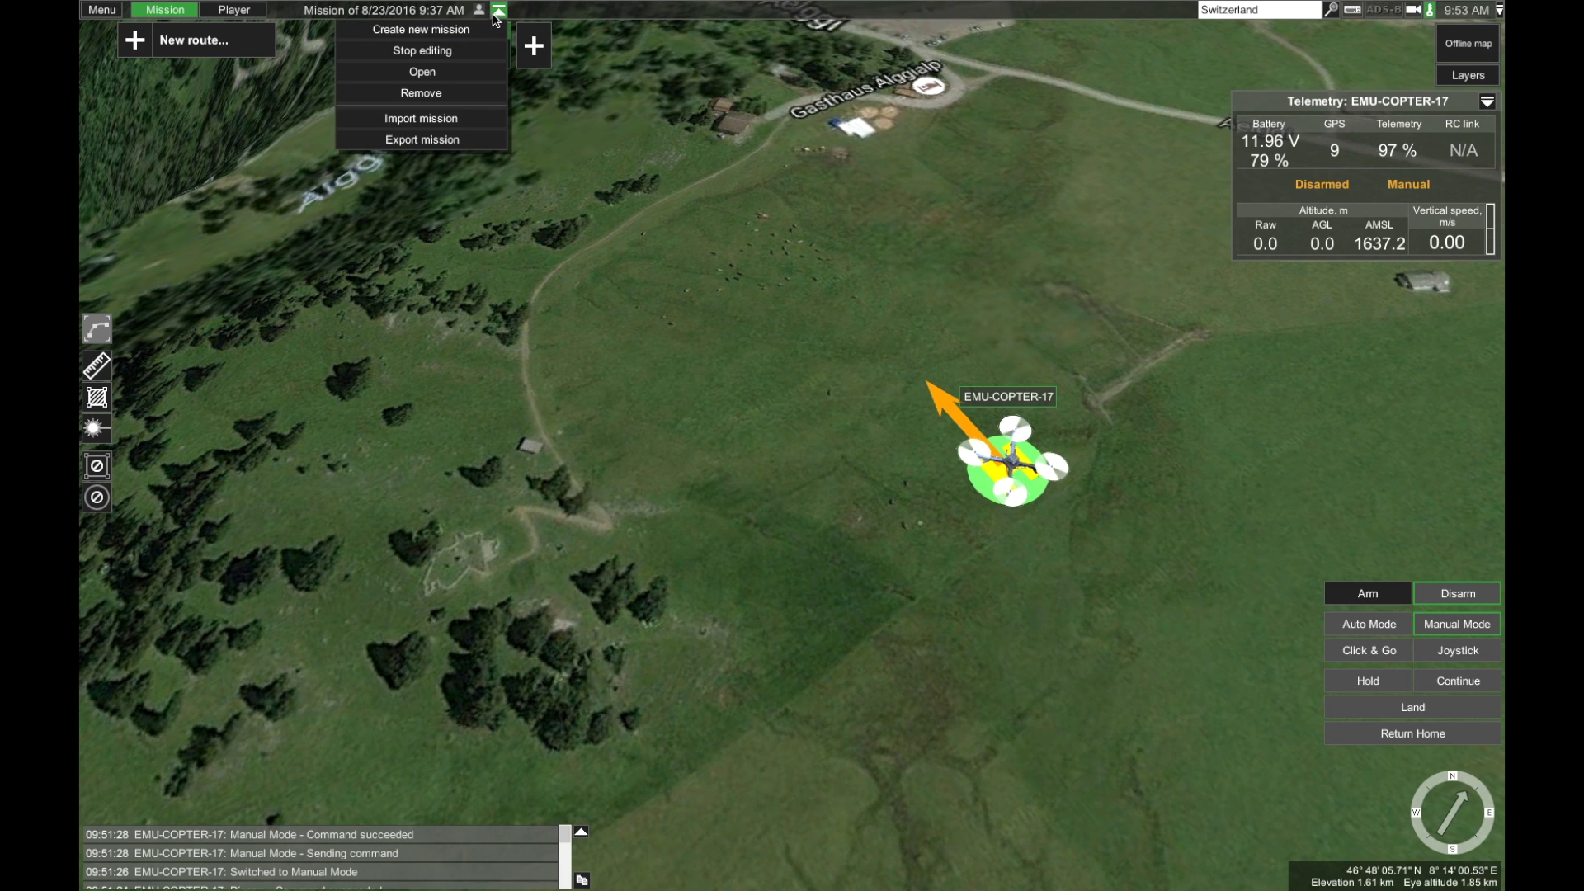
left_click(437, 31)
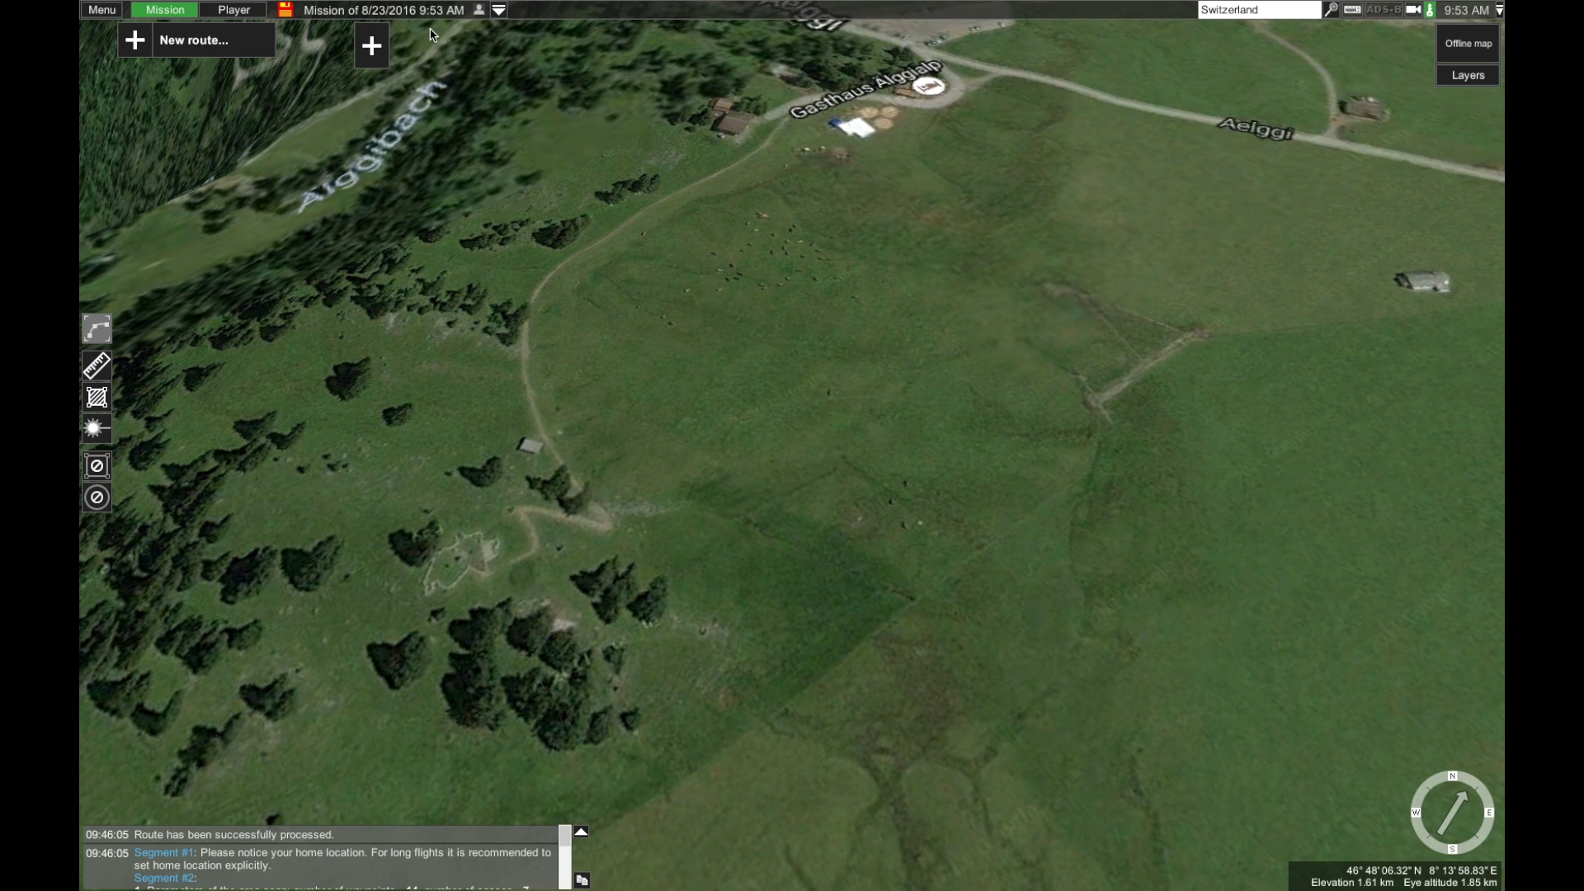
left_click(368, 63)
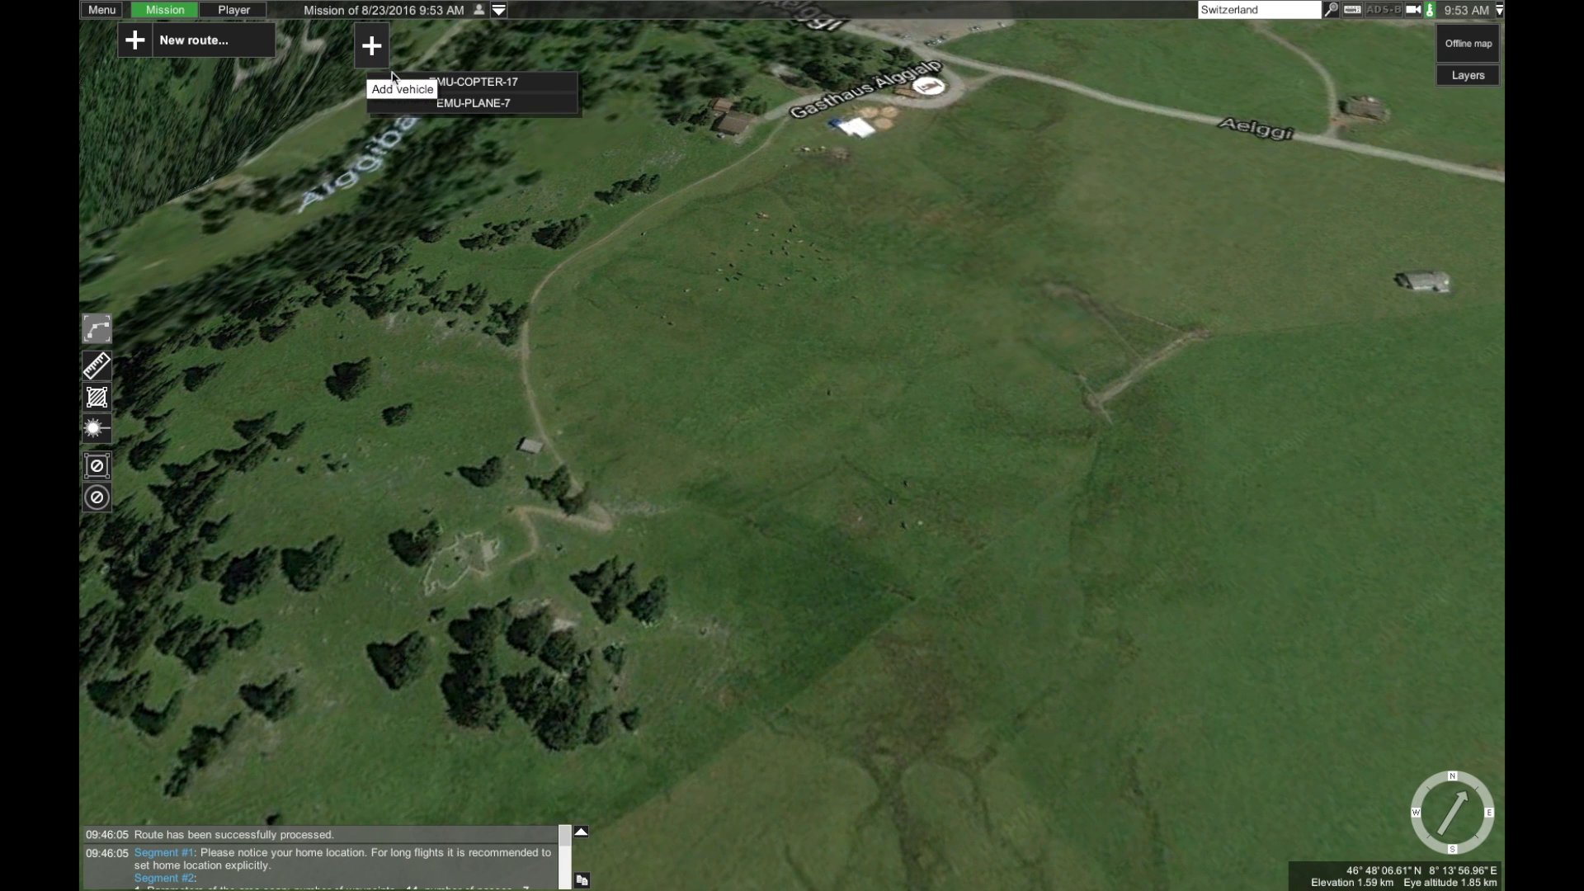
left_click(444, 83)
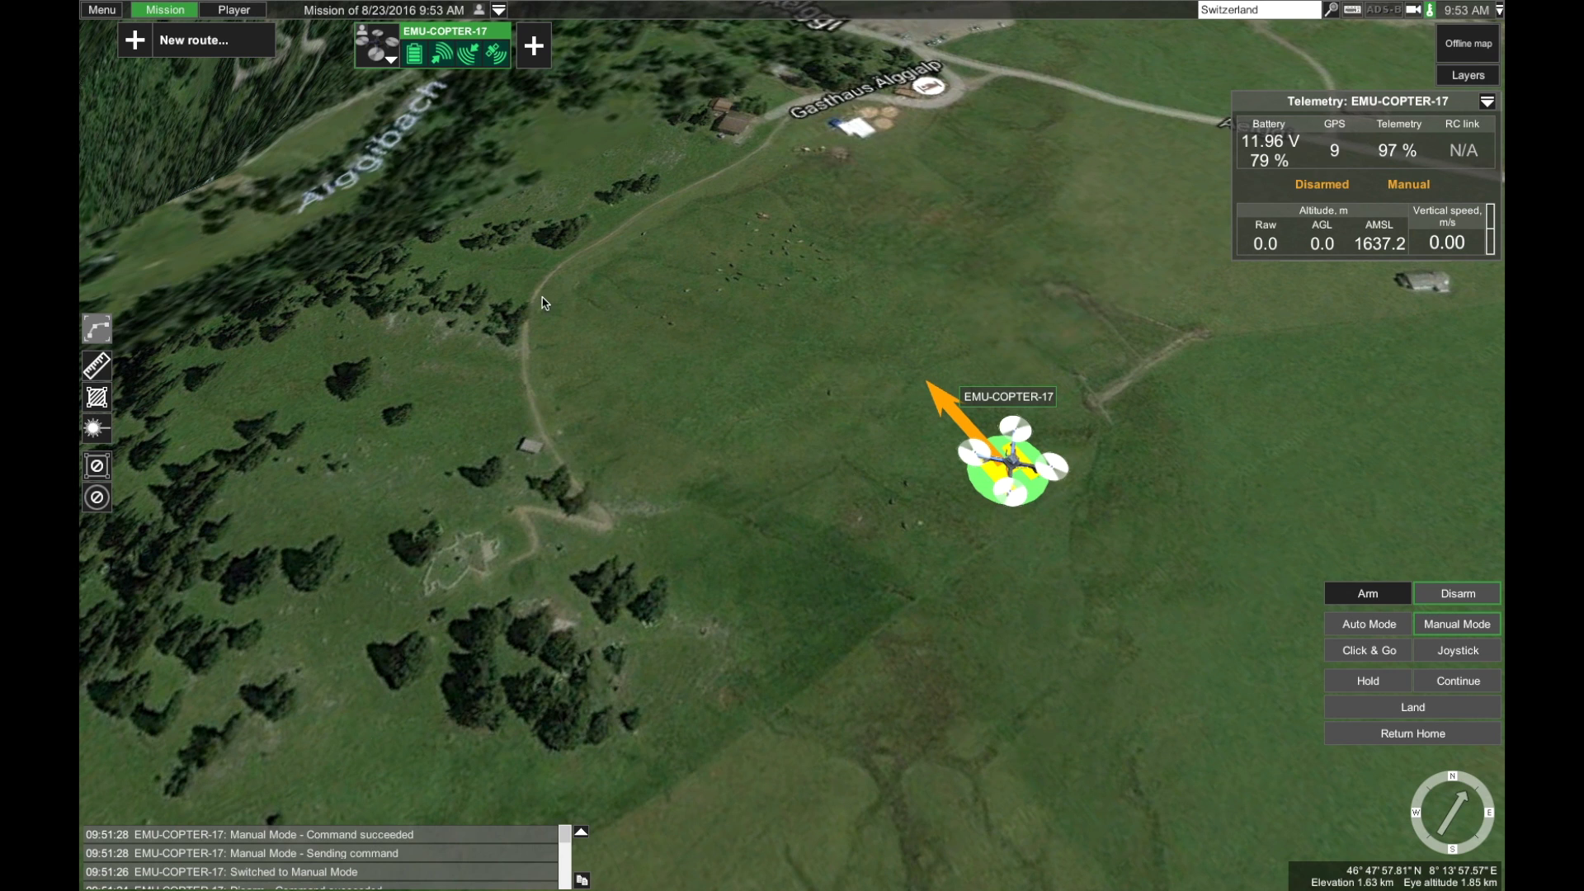
Build an Untitled route from scratch for Quadcopter Emulator, accepting the default 5.00 m/s settings.
left_click(208, 47)
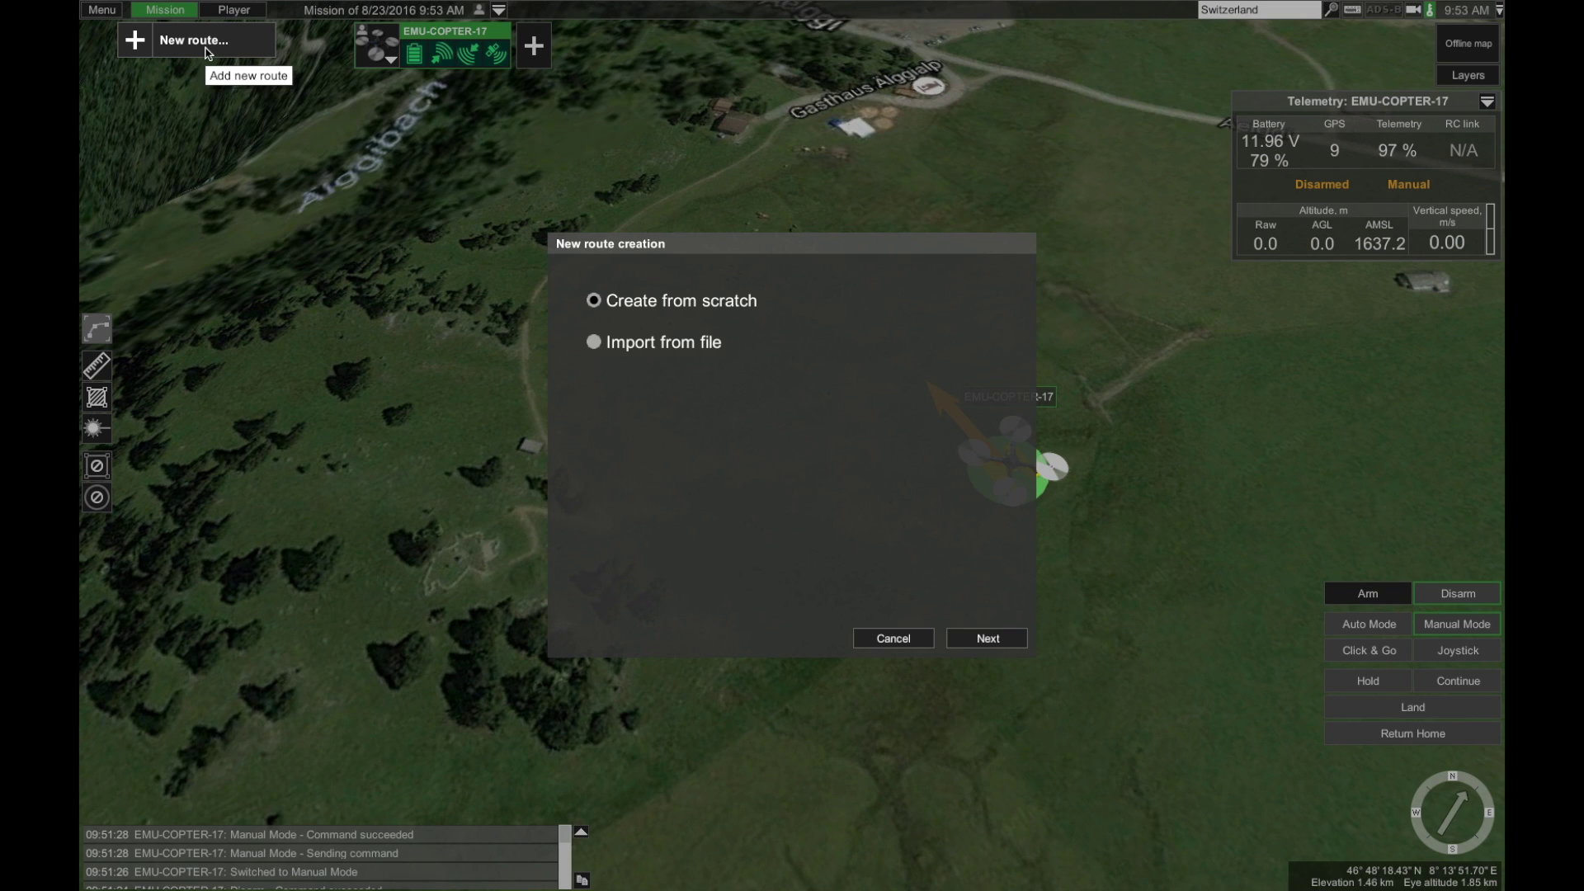
left_click(986, 638)
left_click(1021, 330)
left_click_drag(1021, 472, 1028, 572)
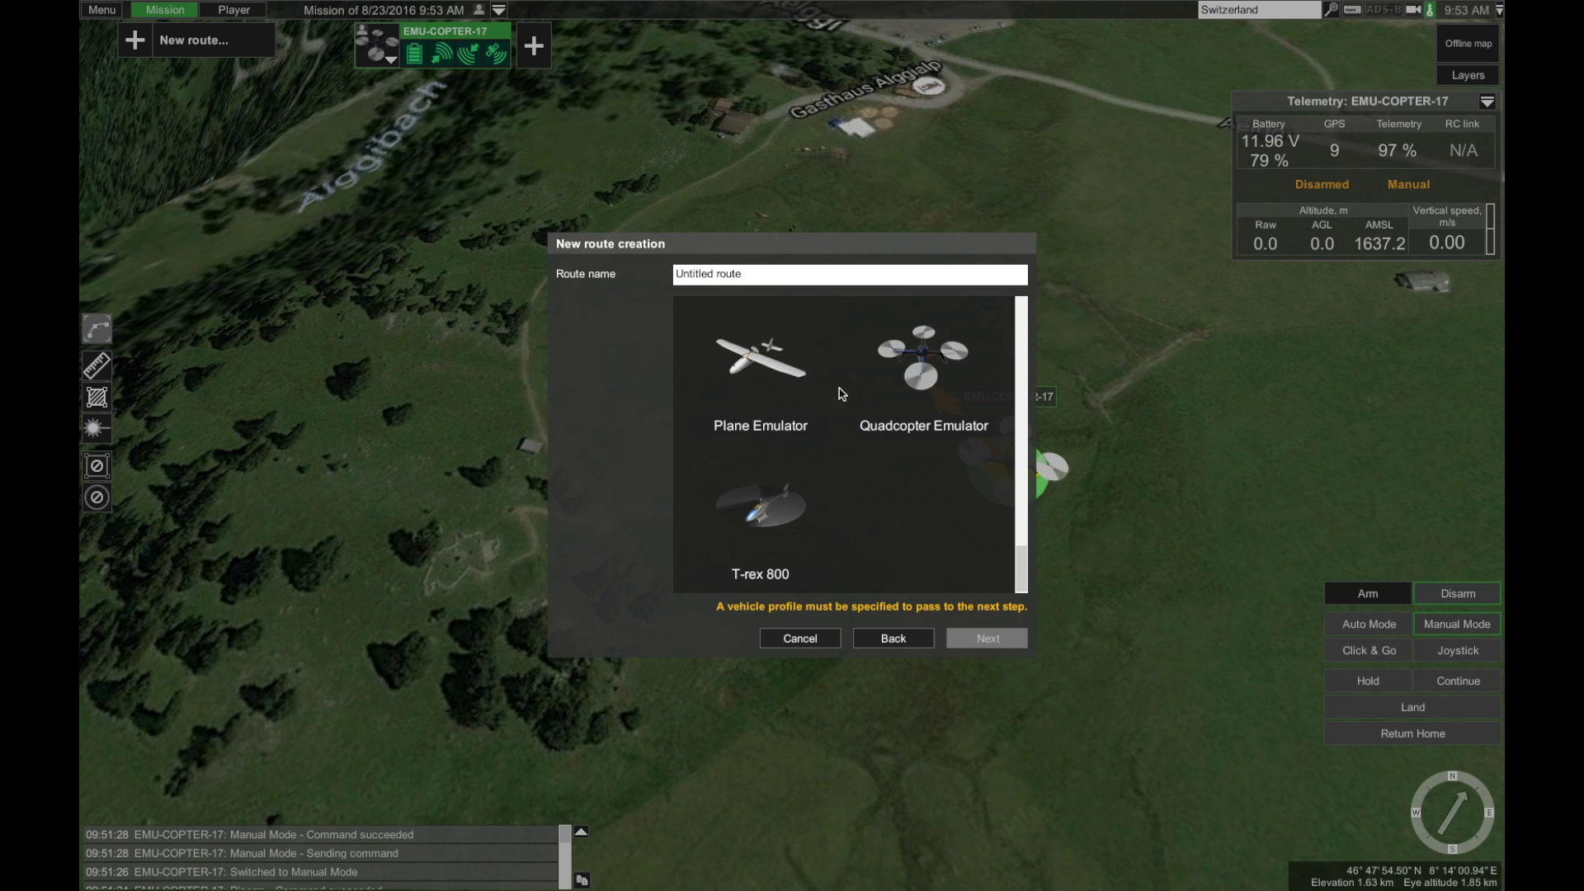
left_click(905, 384)
left_click(990, 640)
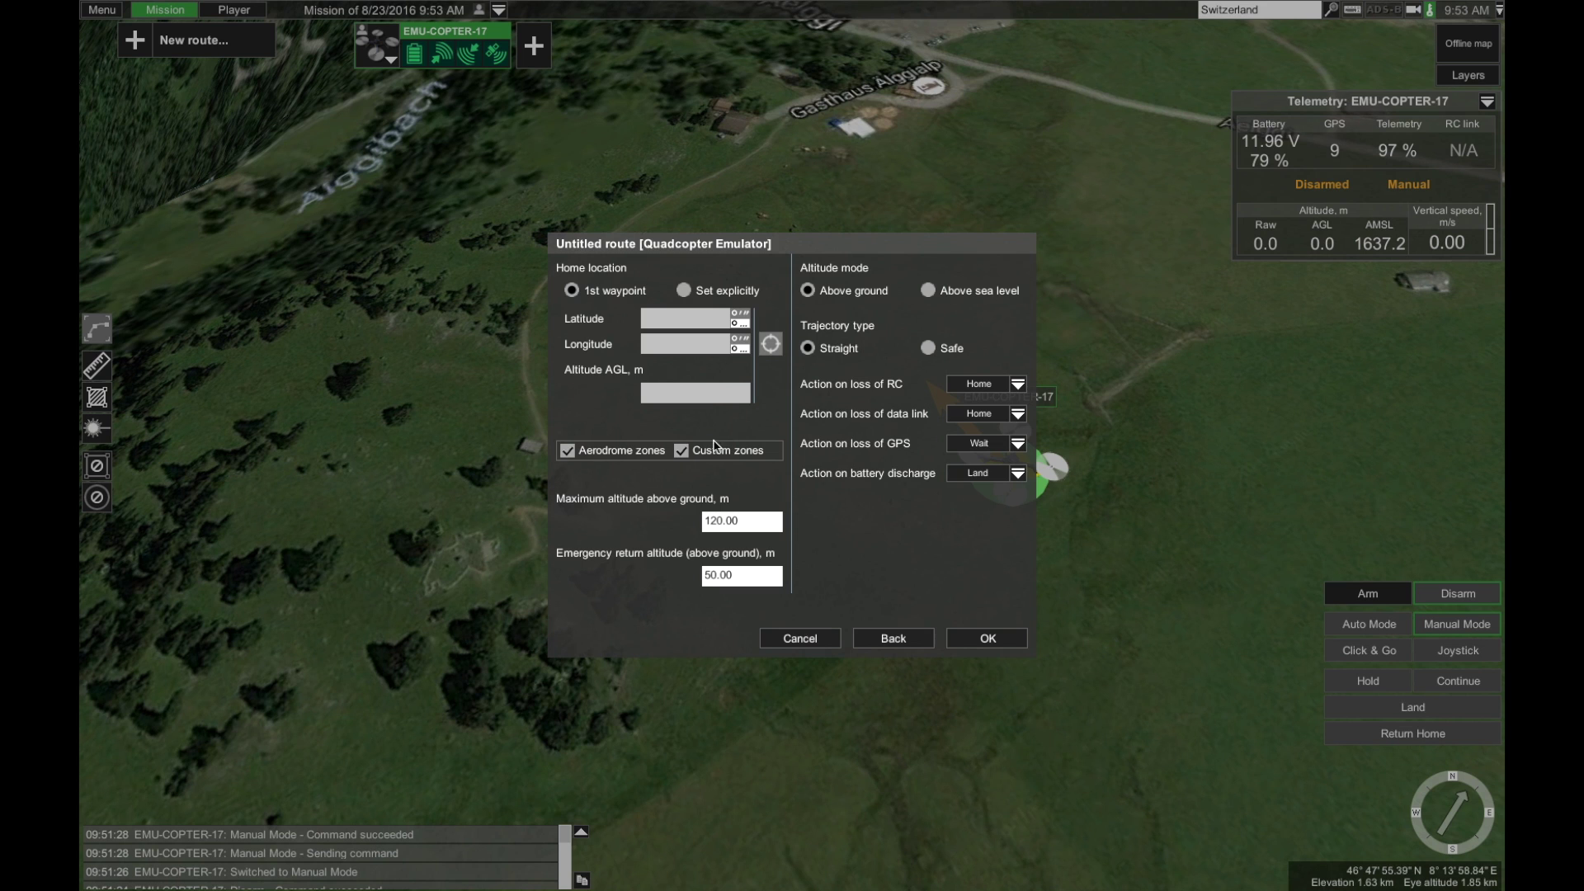
left_click(985, 642)
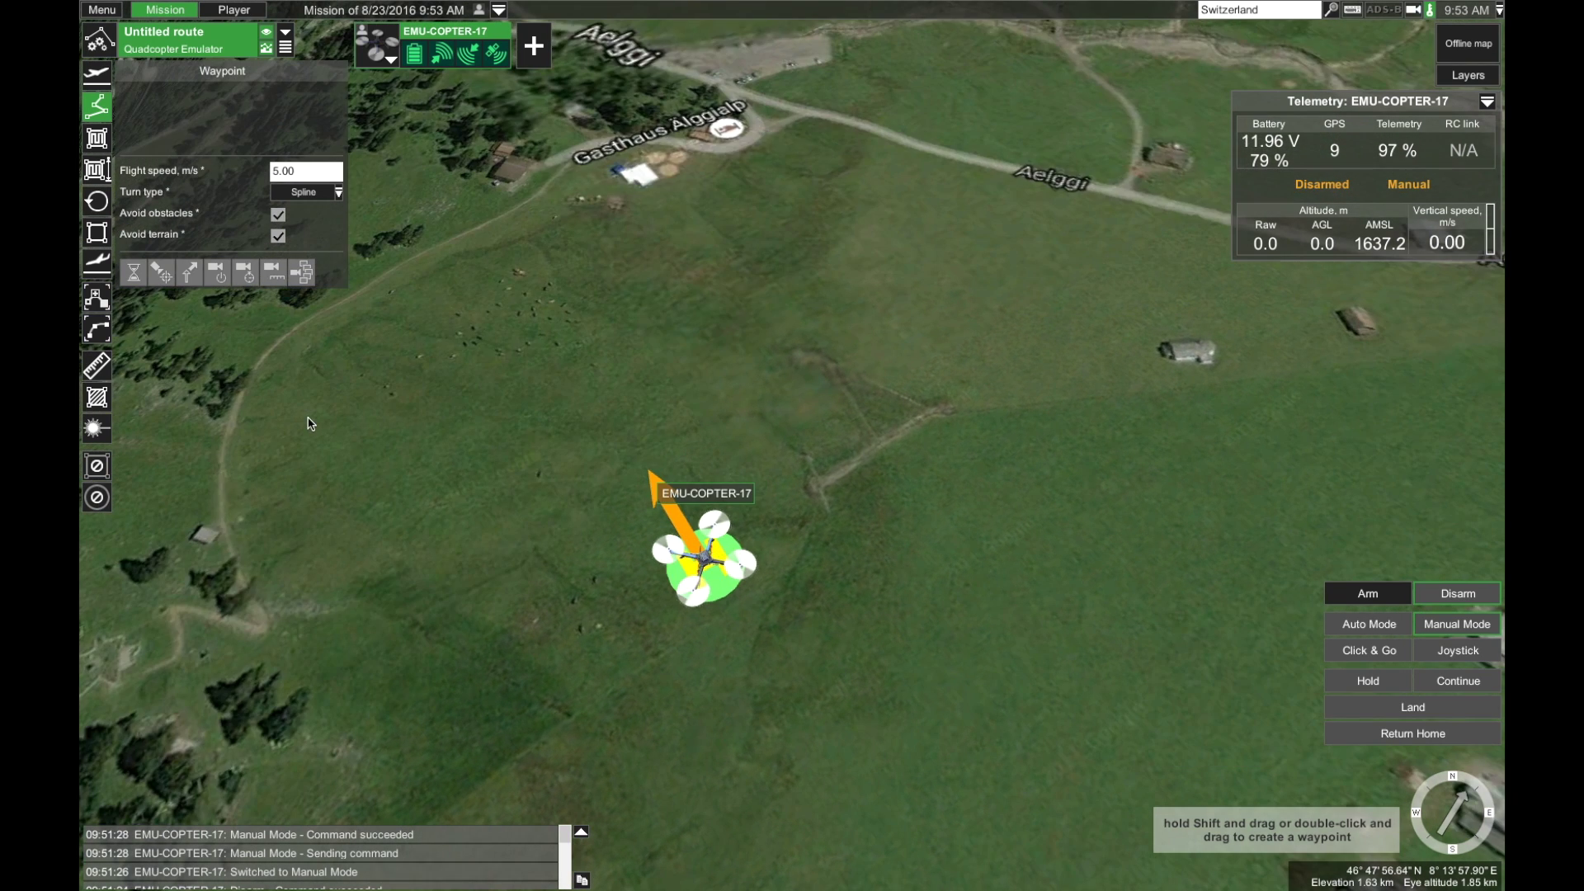
Try Photogrammetry, settle on the Area scan tool, and pan toward the meadow and forest edge.
left_click(99, 142)
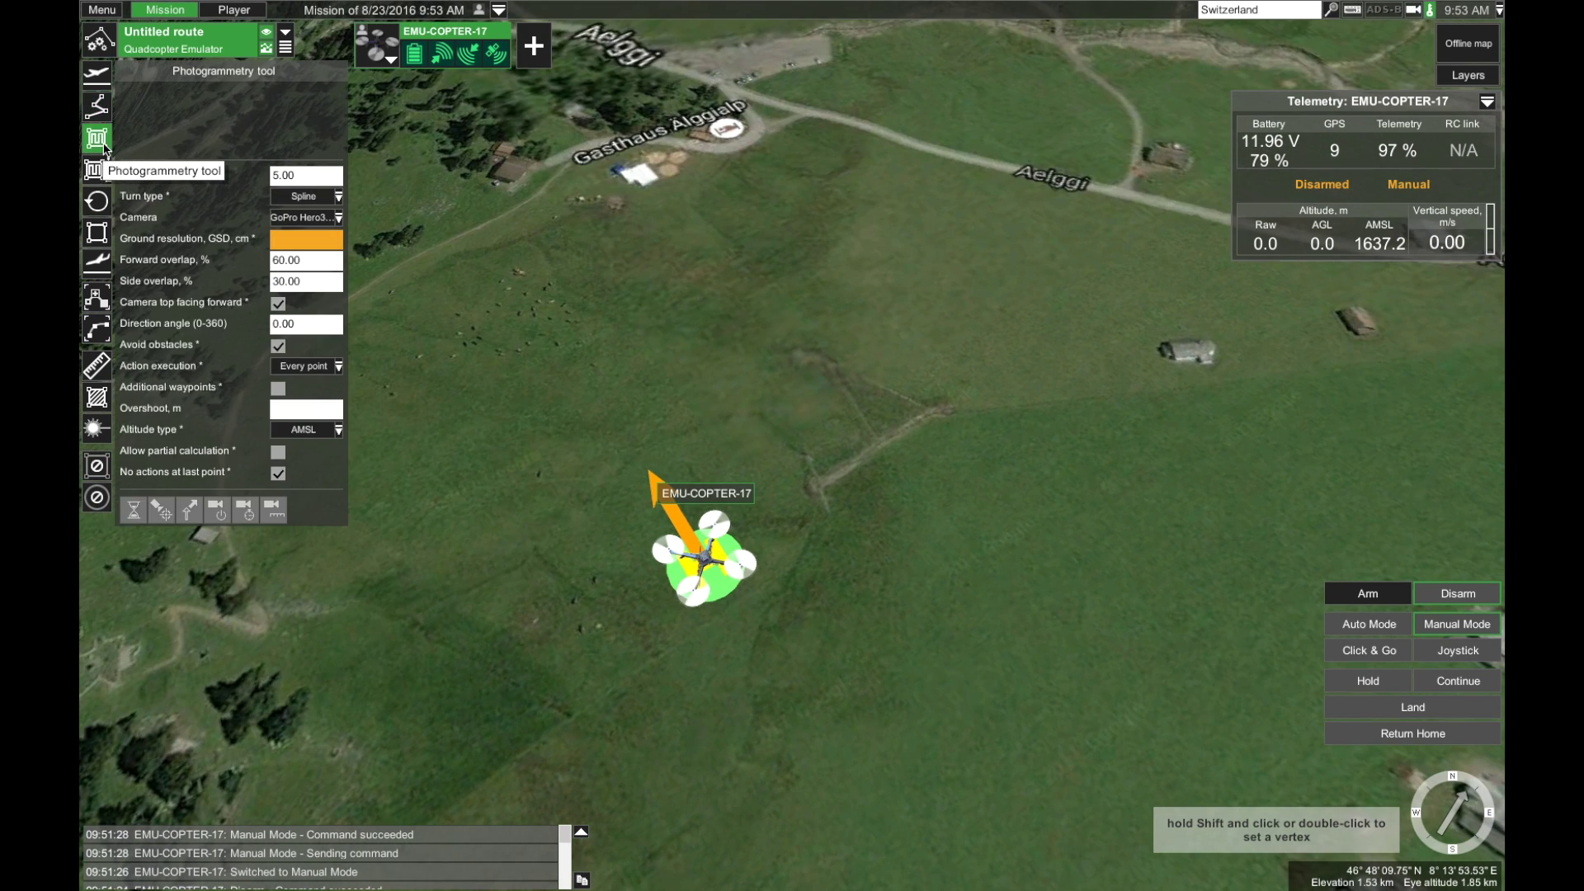
left_click(97, 169)
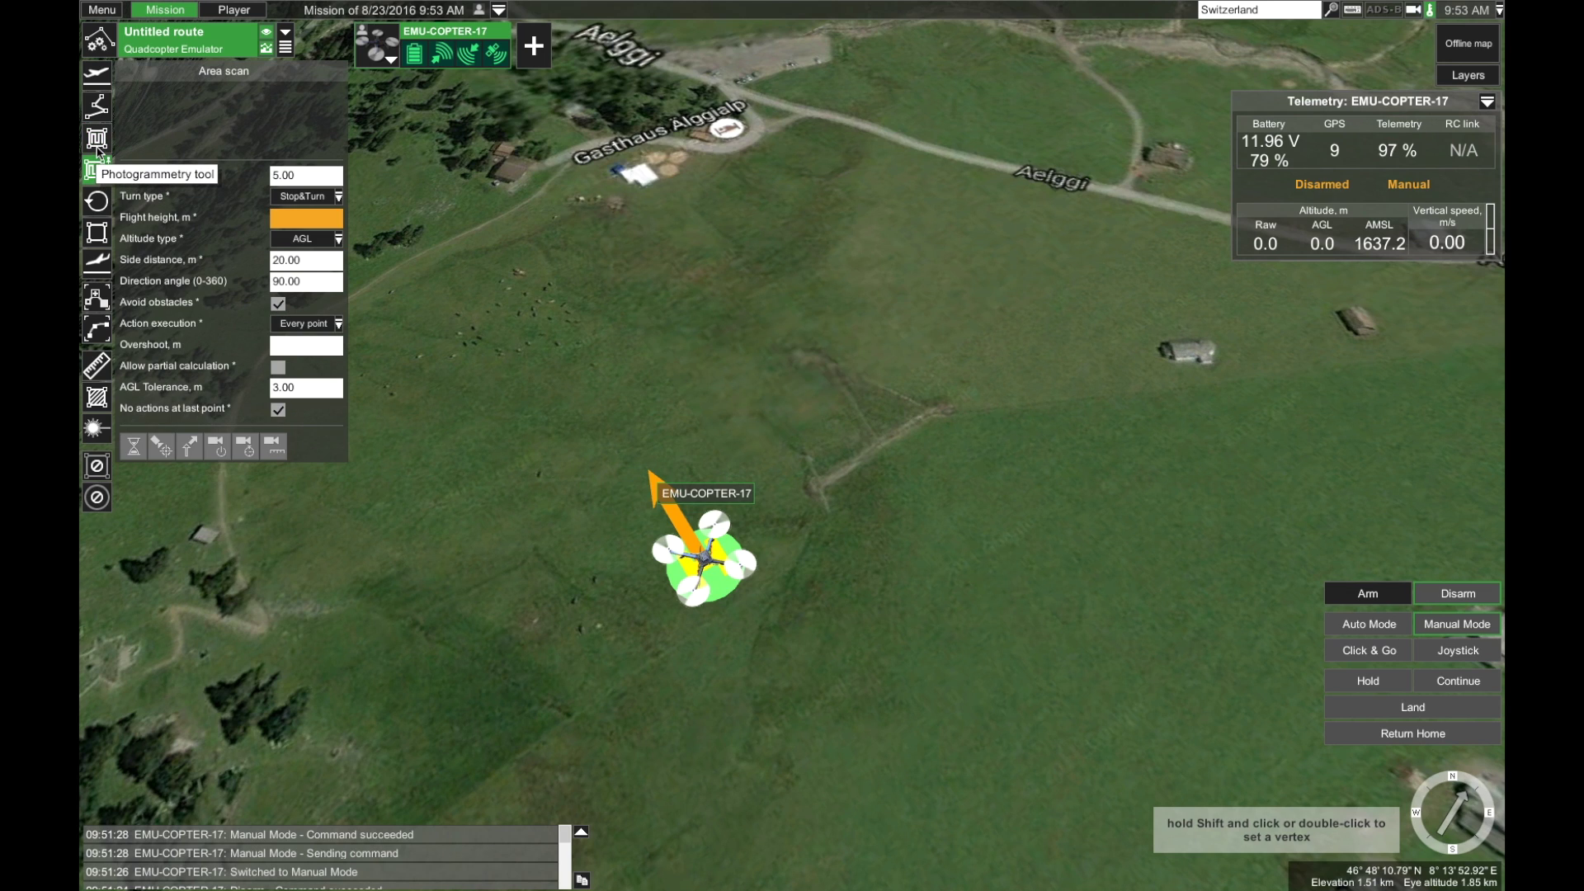
left_click(97, 150)
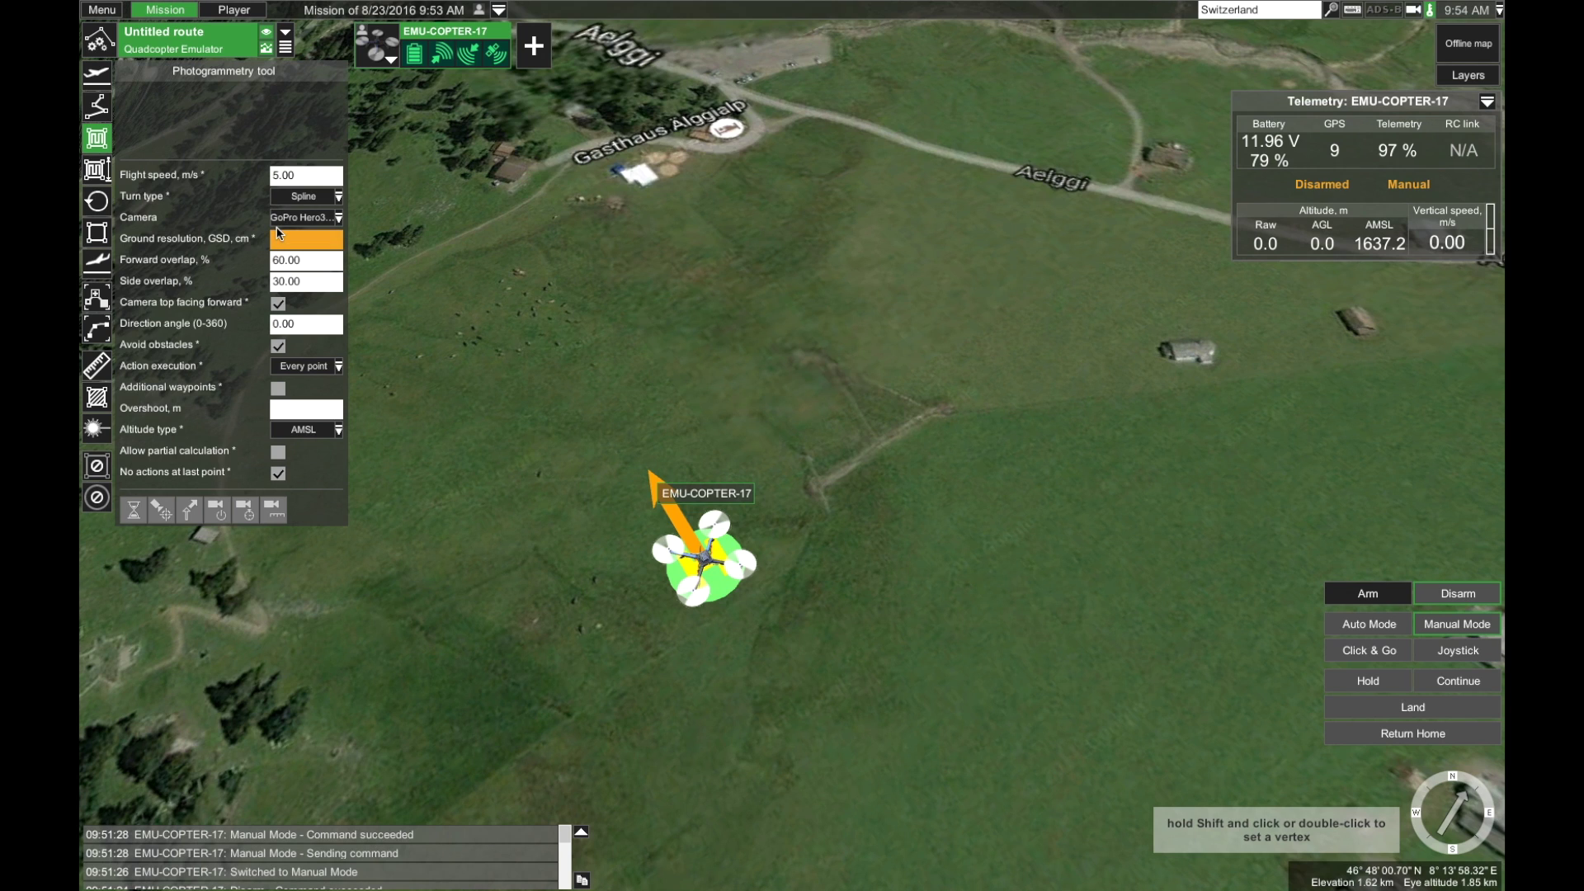
left_click(97, 170)
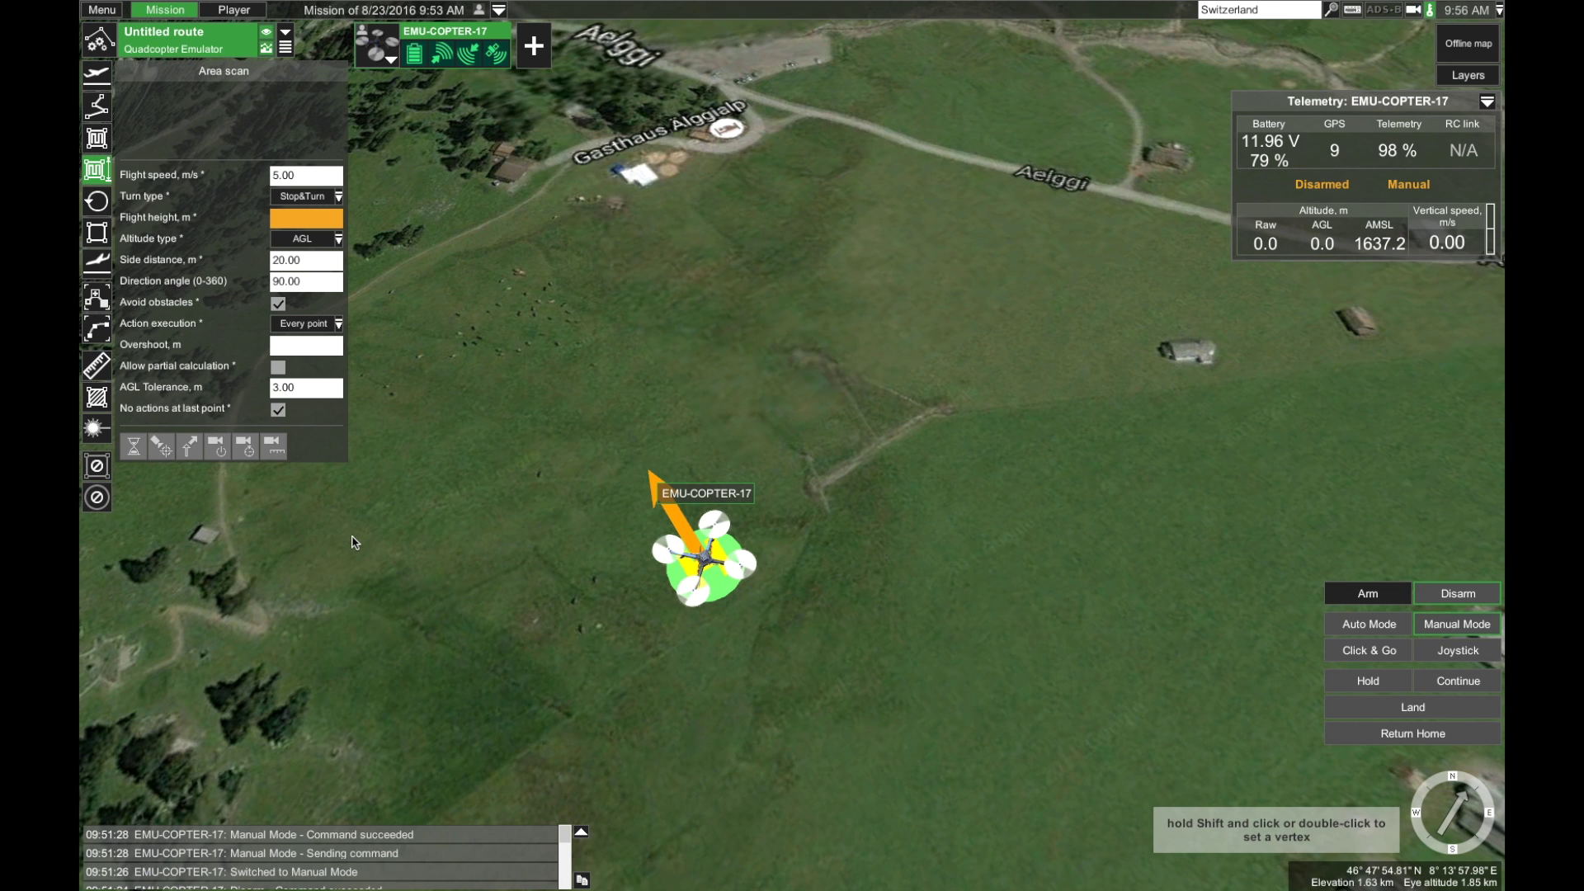
left_click_drag(354, 542, 483, 628)
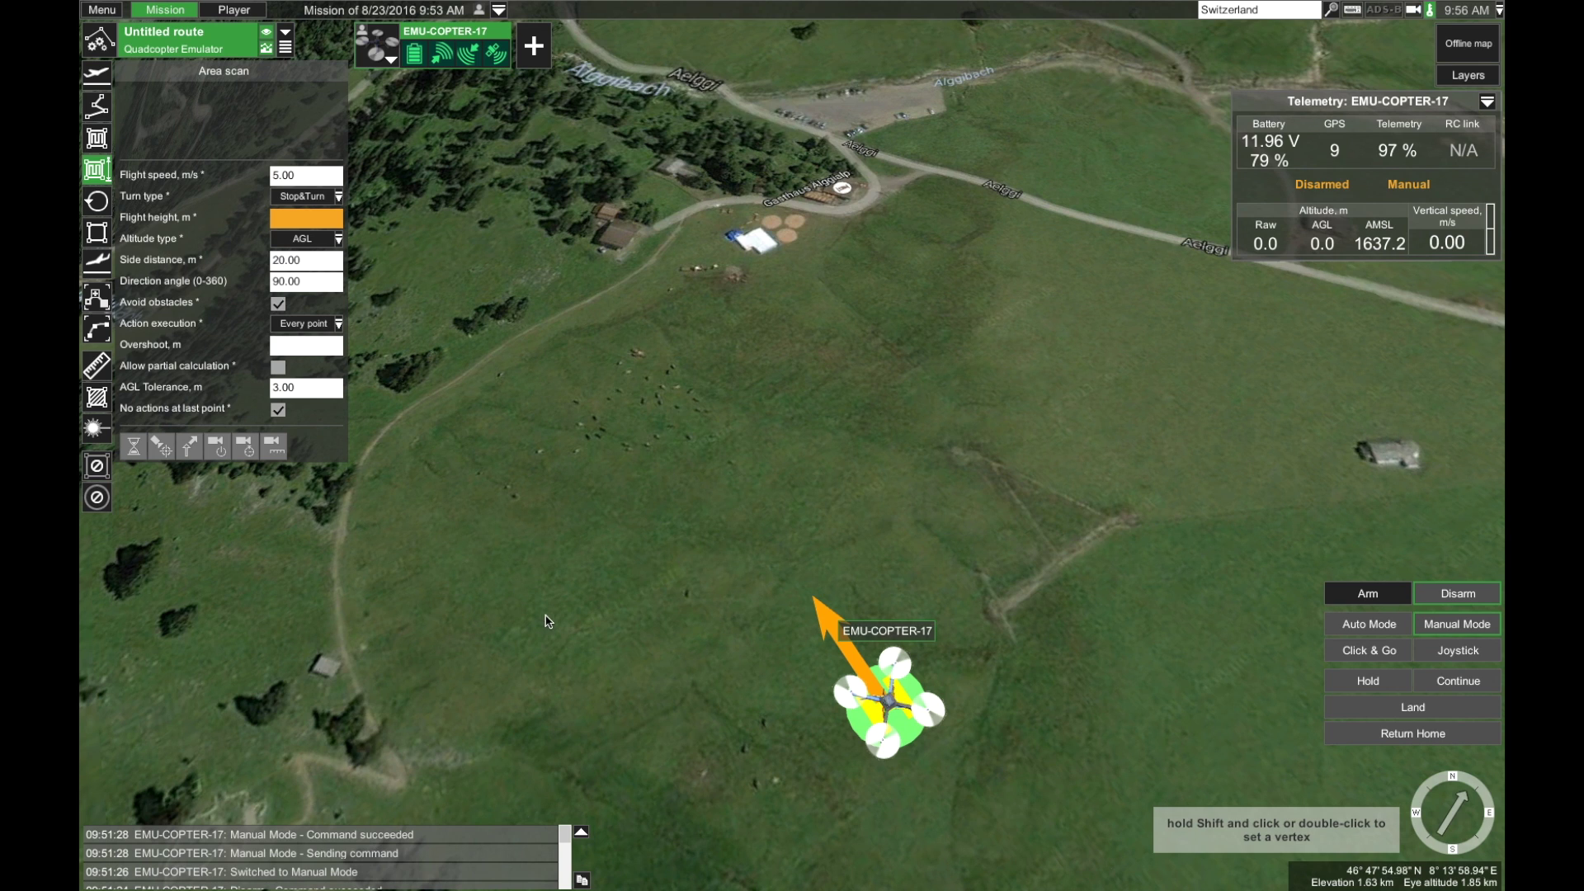
Draw a closed four-corner scan polygon from the path on the left across the open meadow.
double_click(527, 611)
double_click(401, 426)
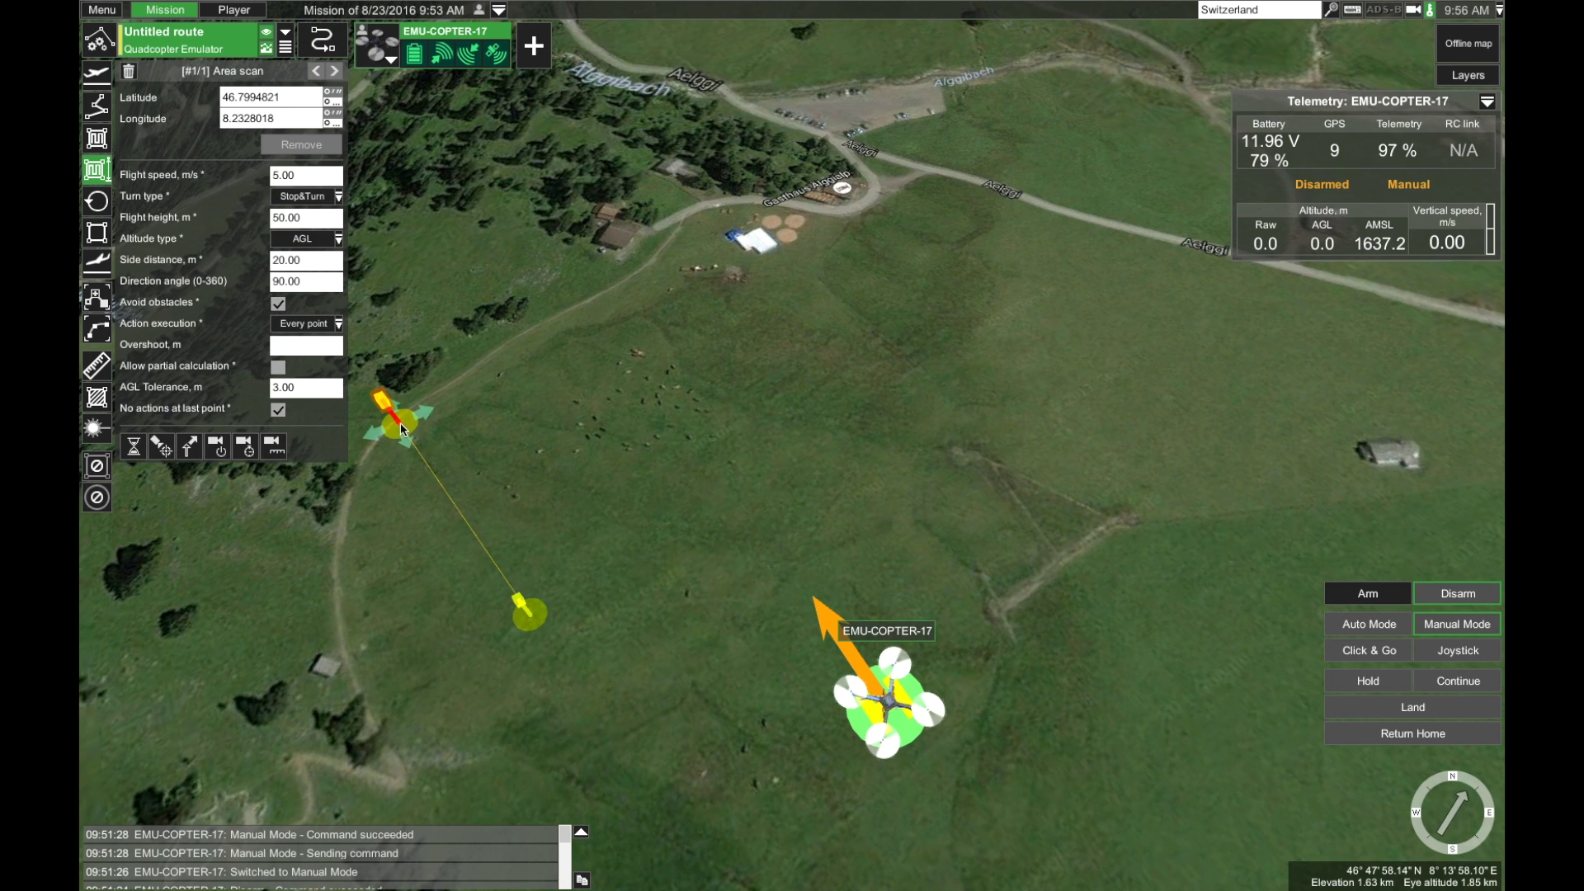
left_click(647, 289)
left_click(827, 445)
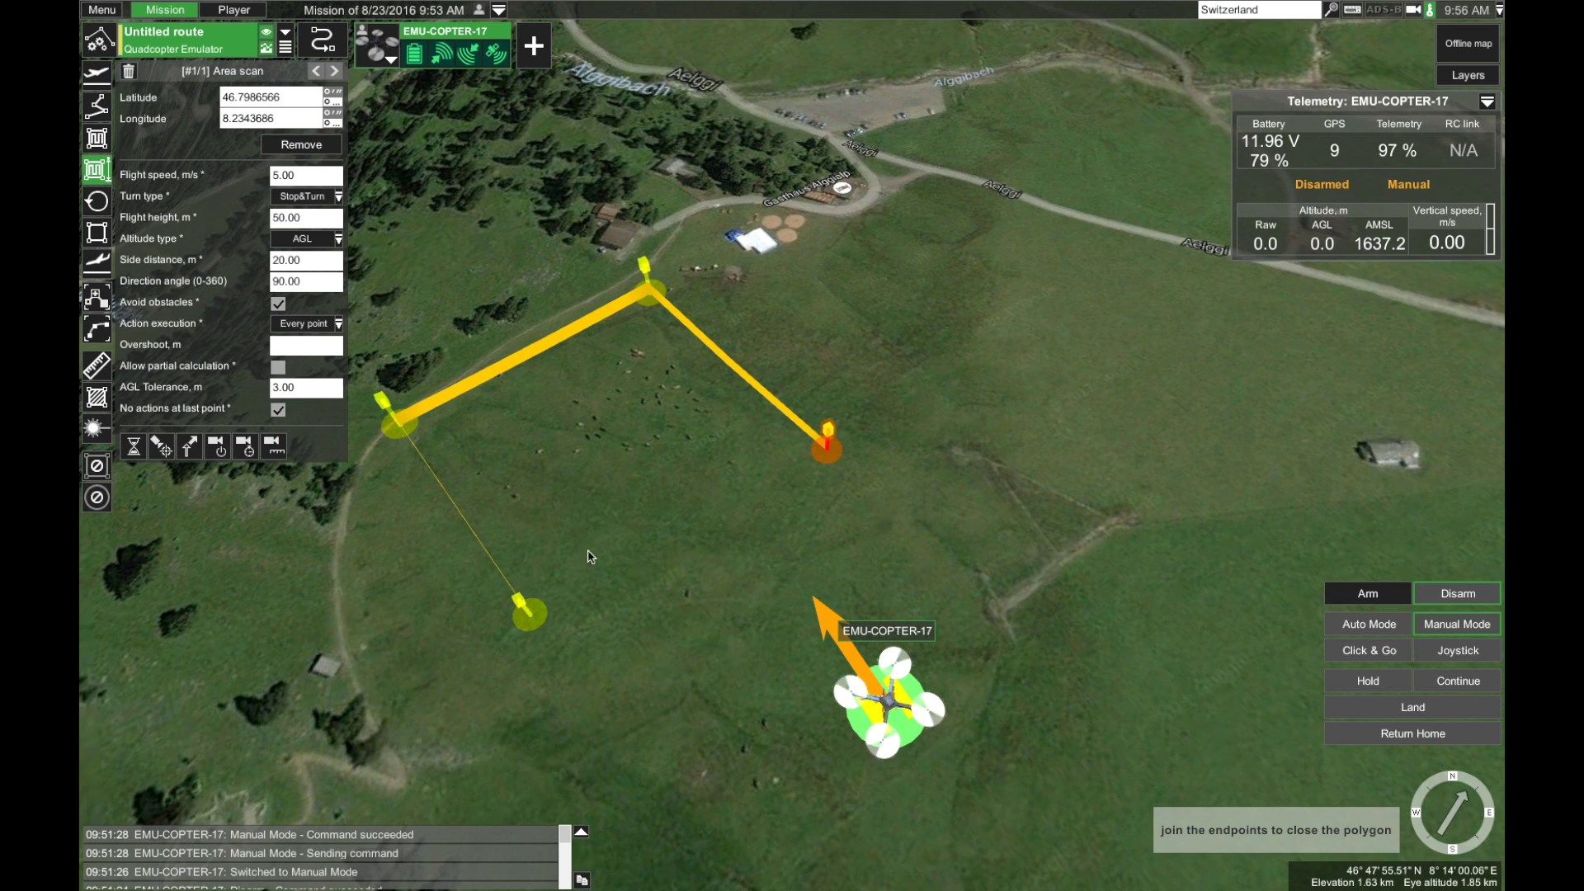
left_click(528, 612)
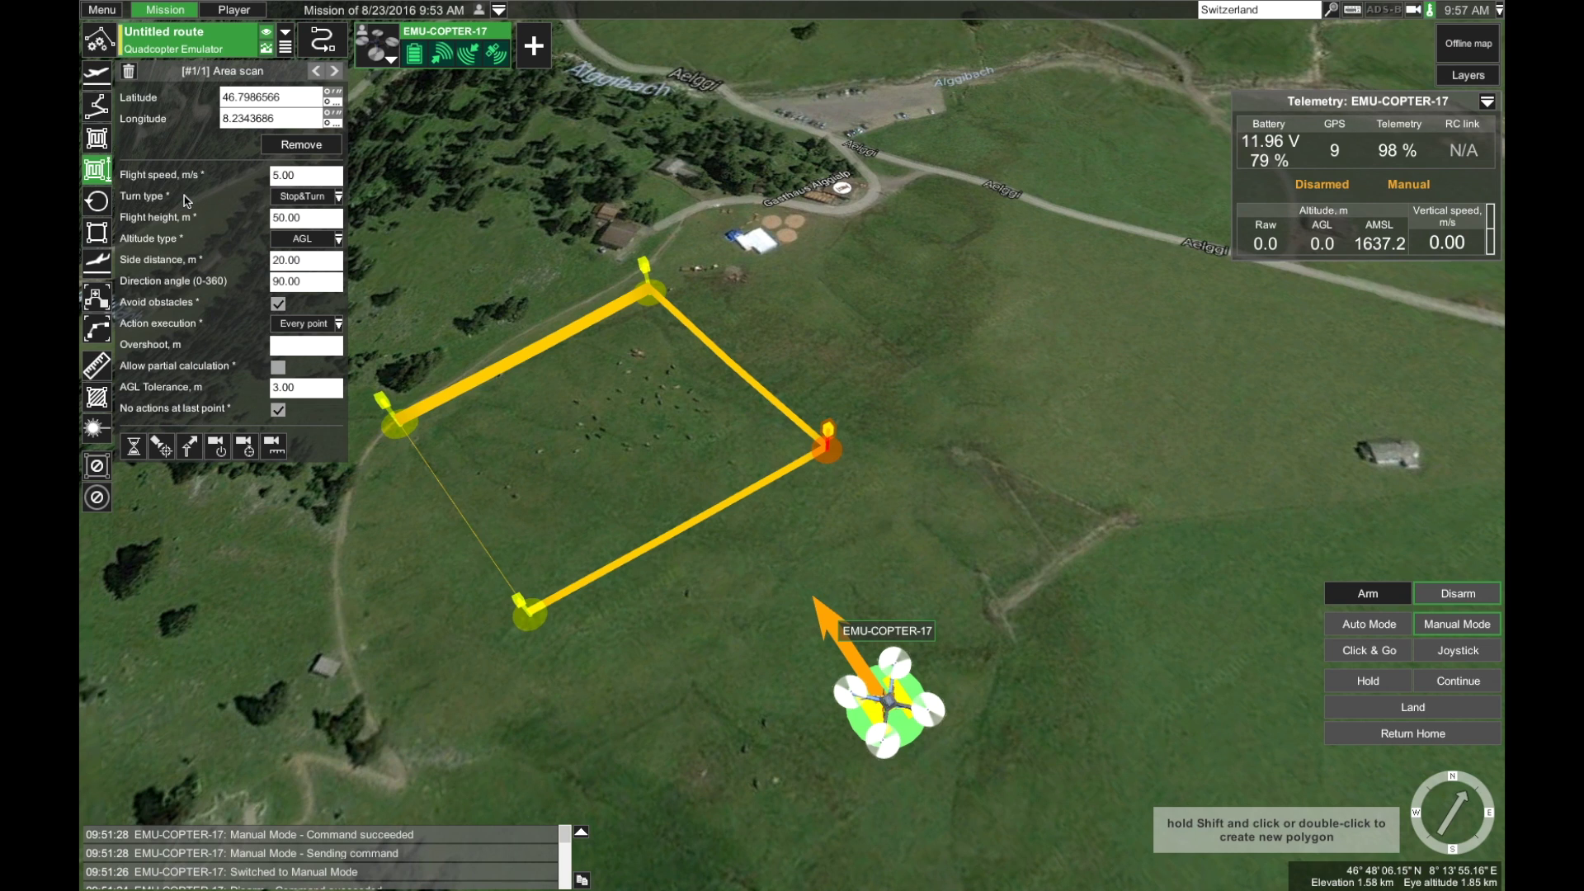
Keep Stop&Turn as the turn type and switch the altitude type to AMSL.
left_click(291, 197)
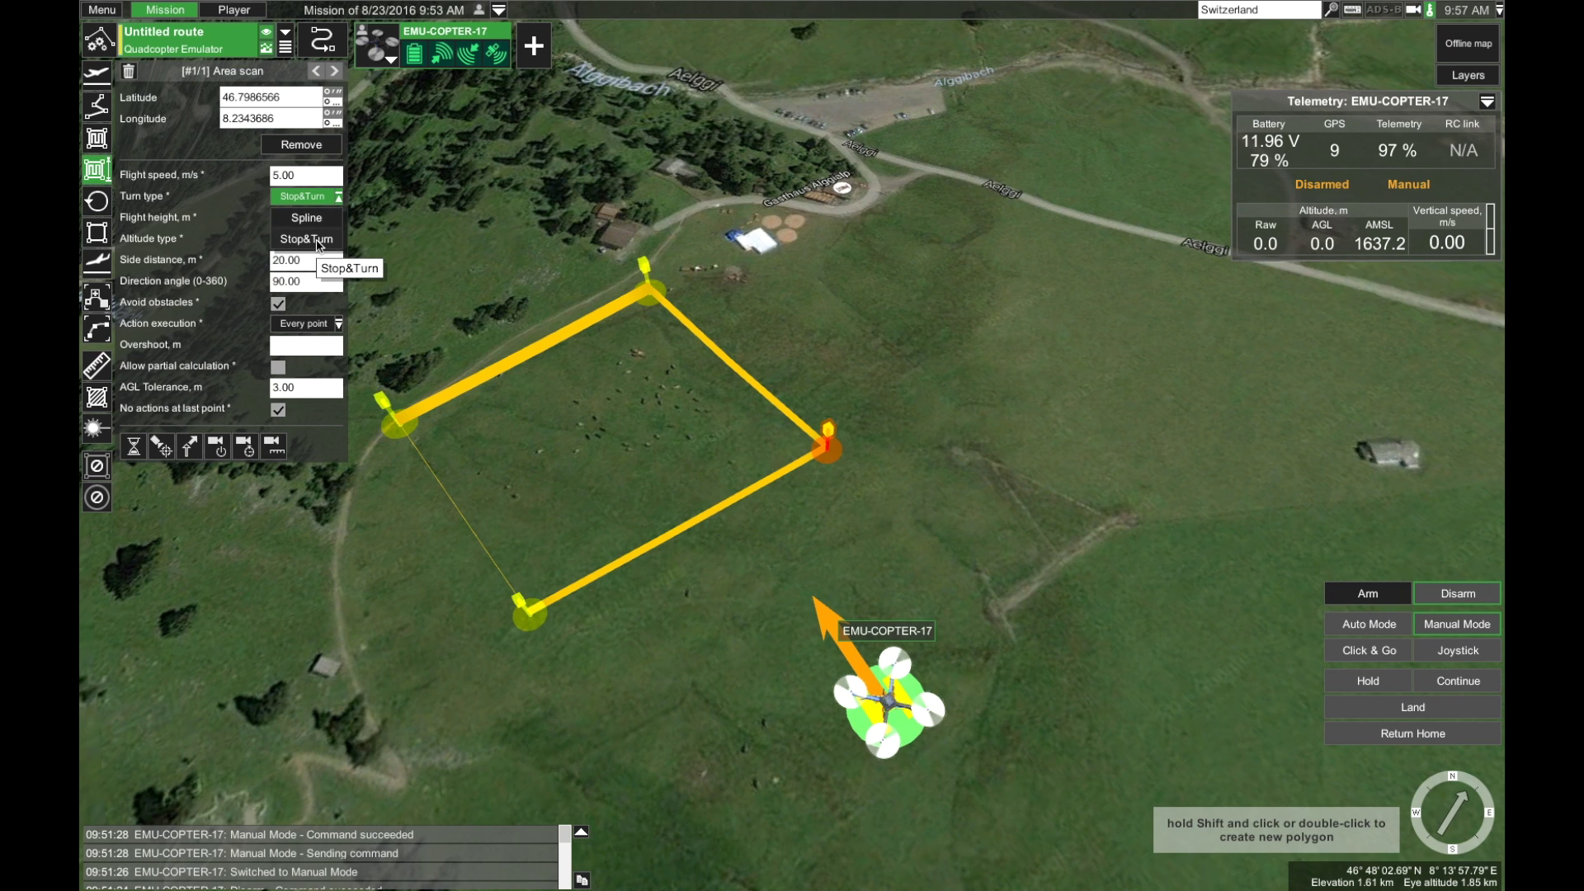
left_click(318, 240)
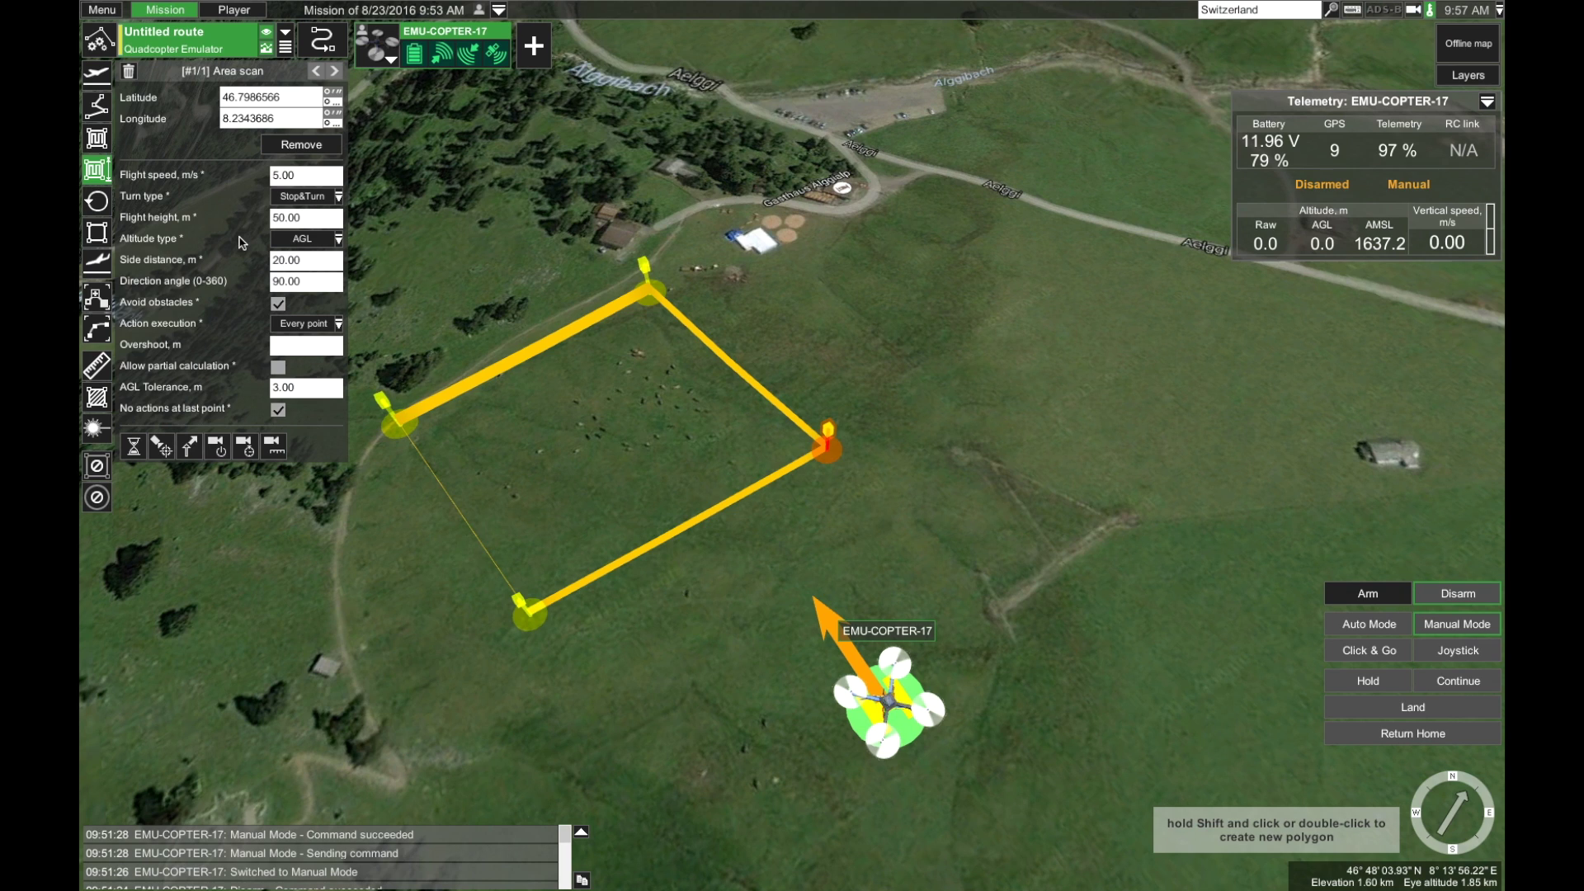
left_click(289, 239)
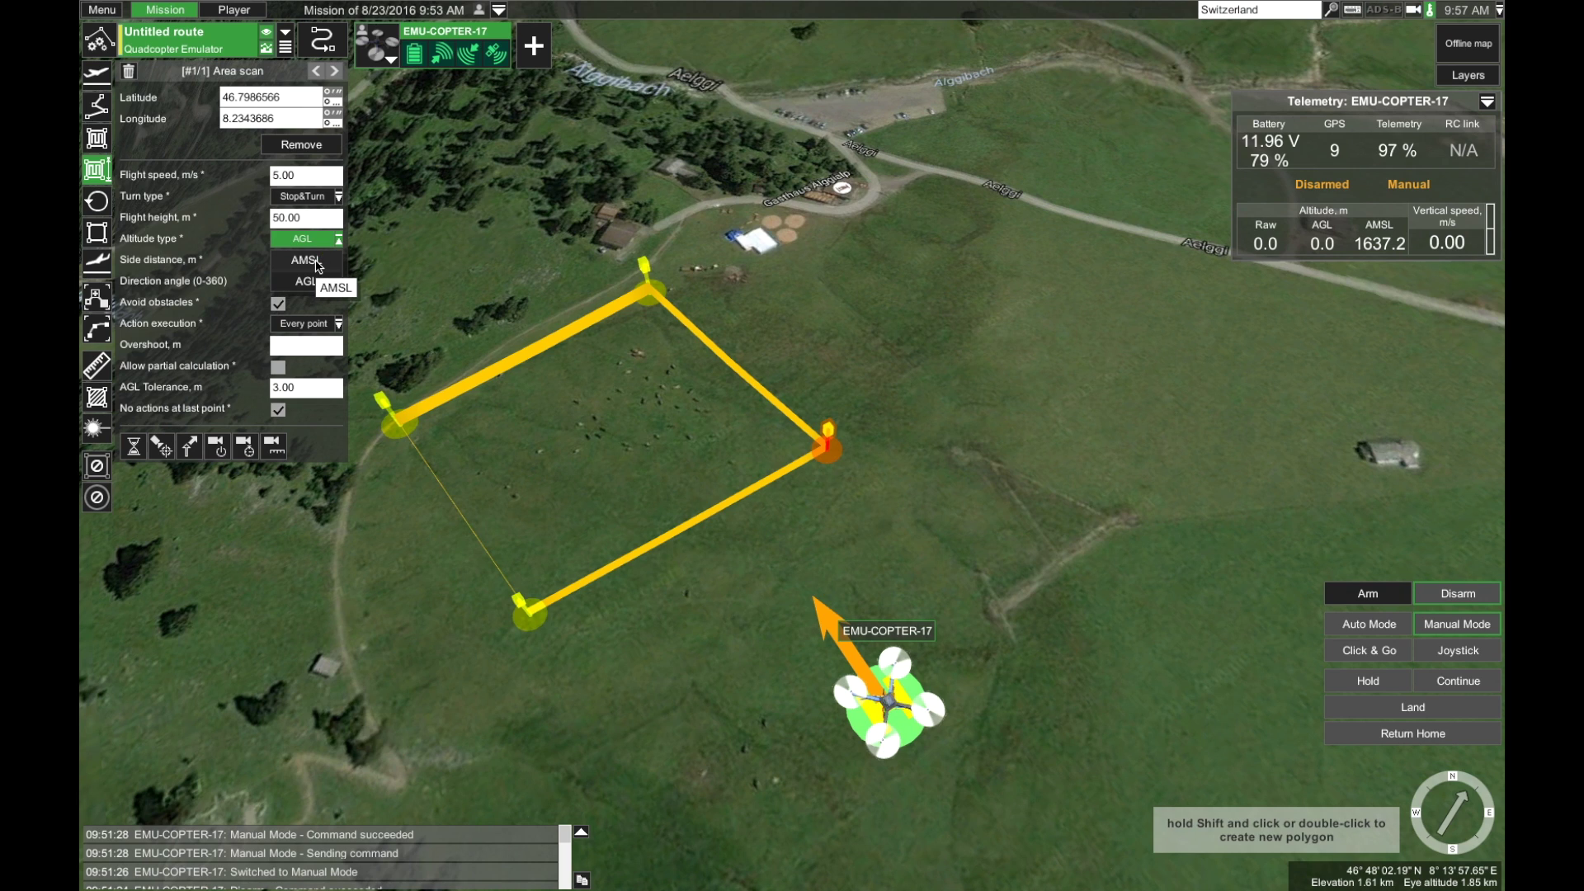
left_click(318, 266)
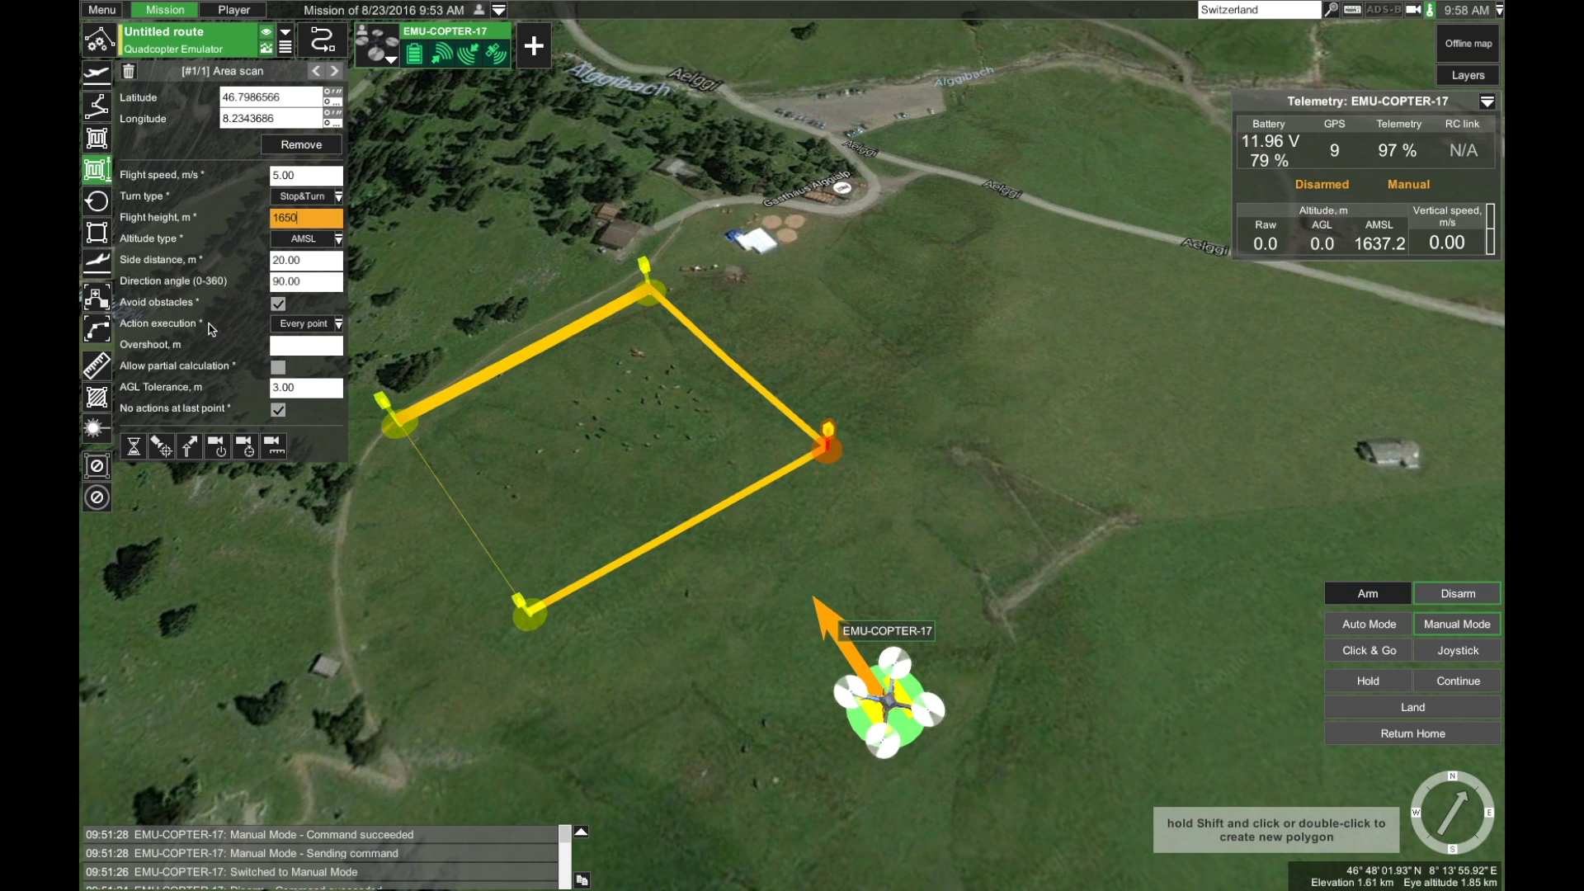
Add a Set camera by distance action at 10 m and commit the 1650 m AMSL height.
left_click(275, 450)
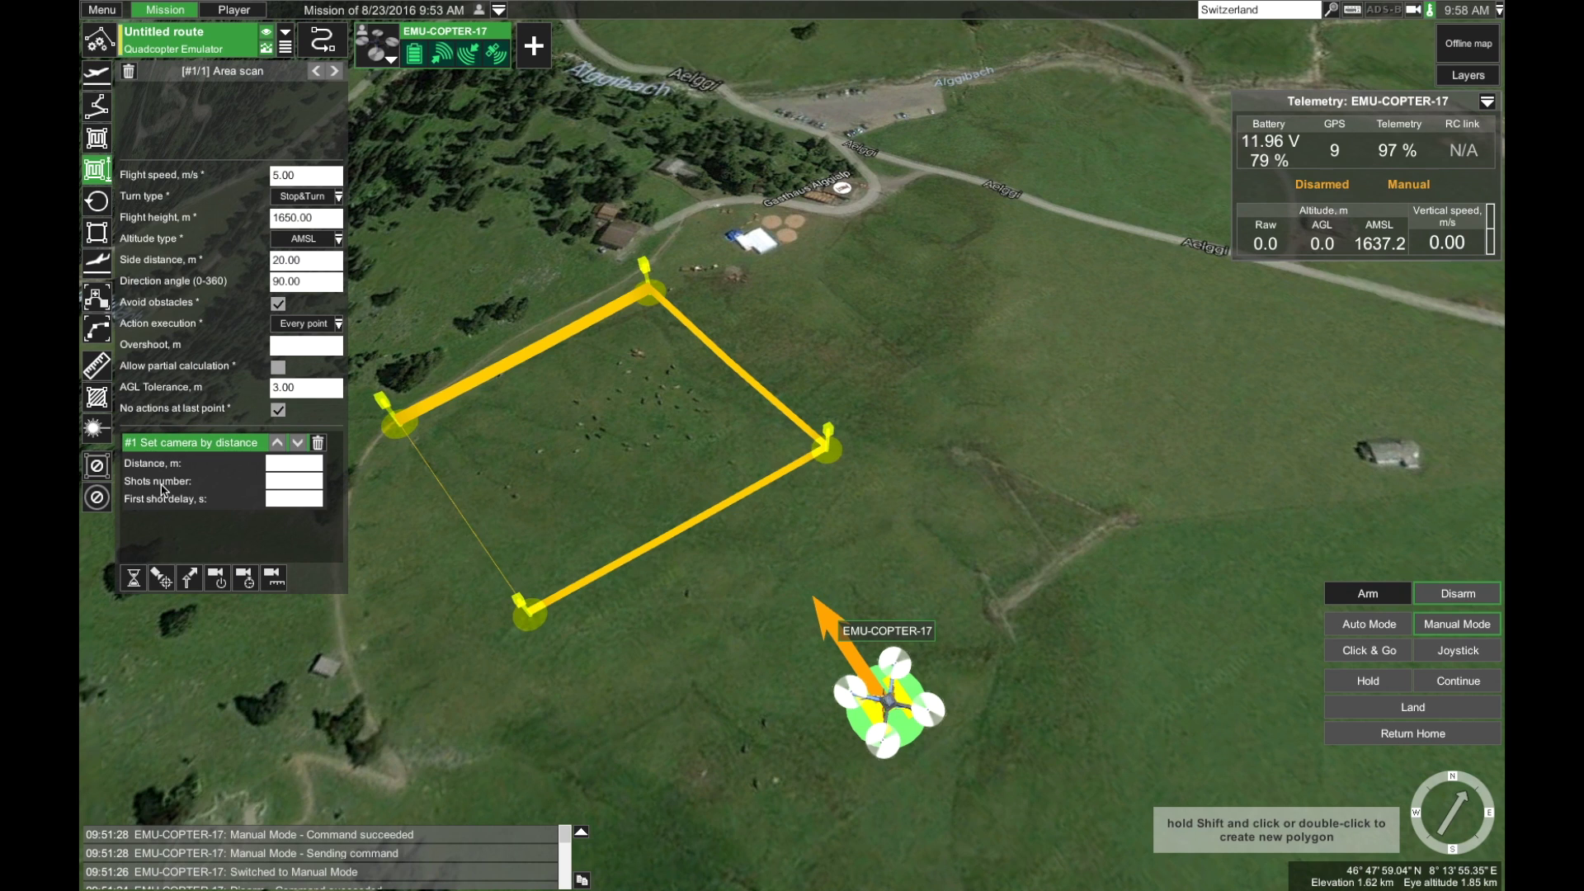
left_click(266, 467)
left_click(297, 468)
left_click(99, 303)
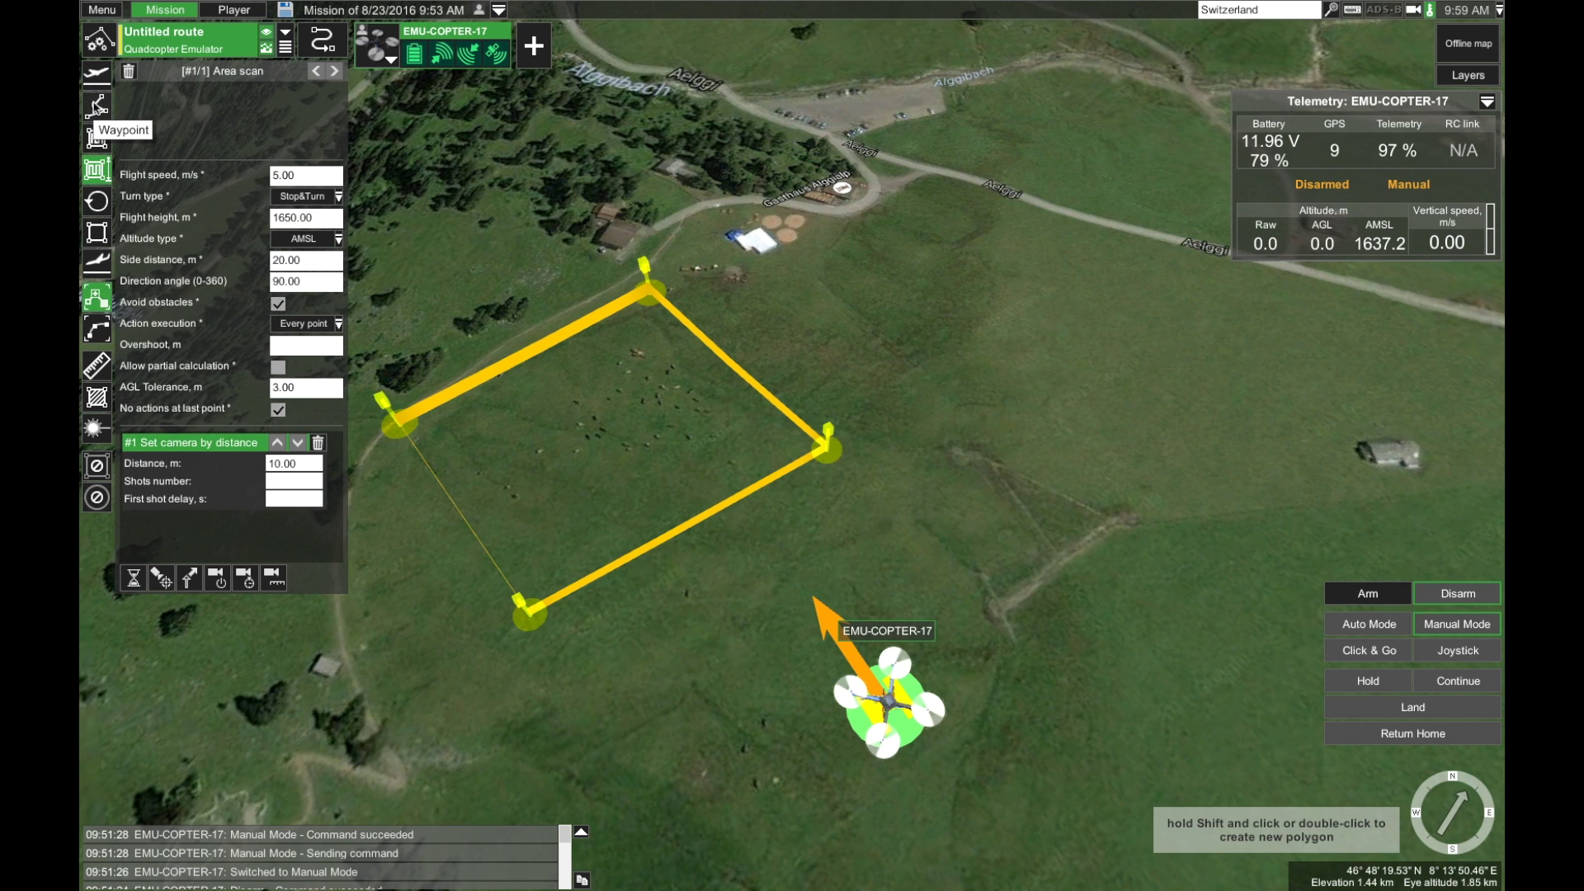
Place a first waypoint at the drone's position with a 40 m AGL altitude.
left_click(98, 107)
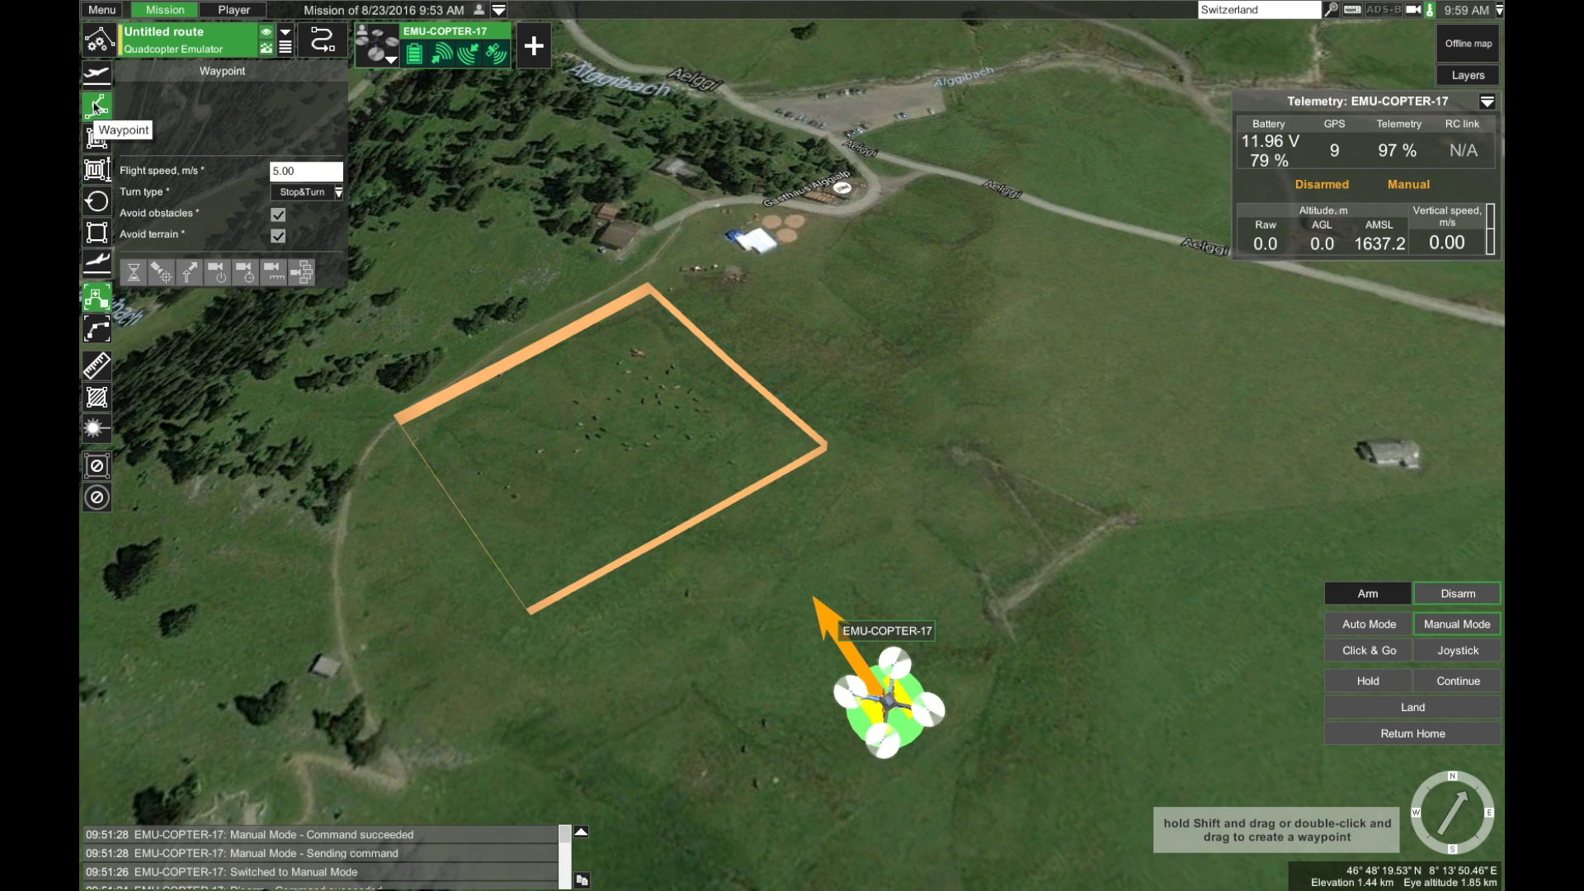
double_click(889, 711)
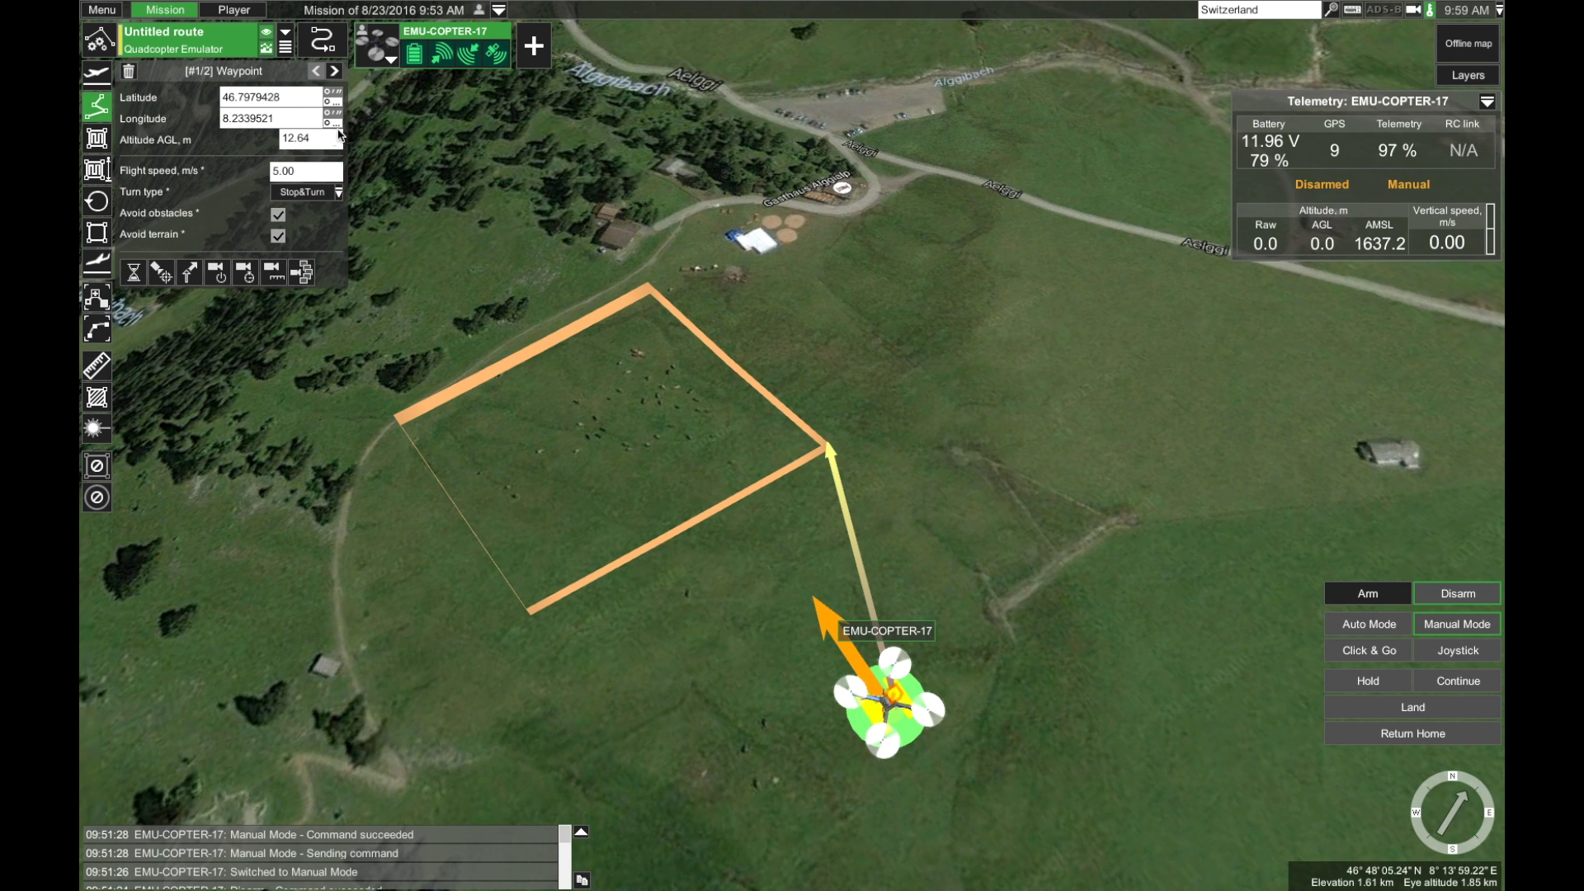
left_click(296, 140)
type("40")
key("Return")
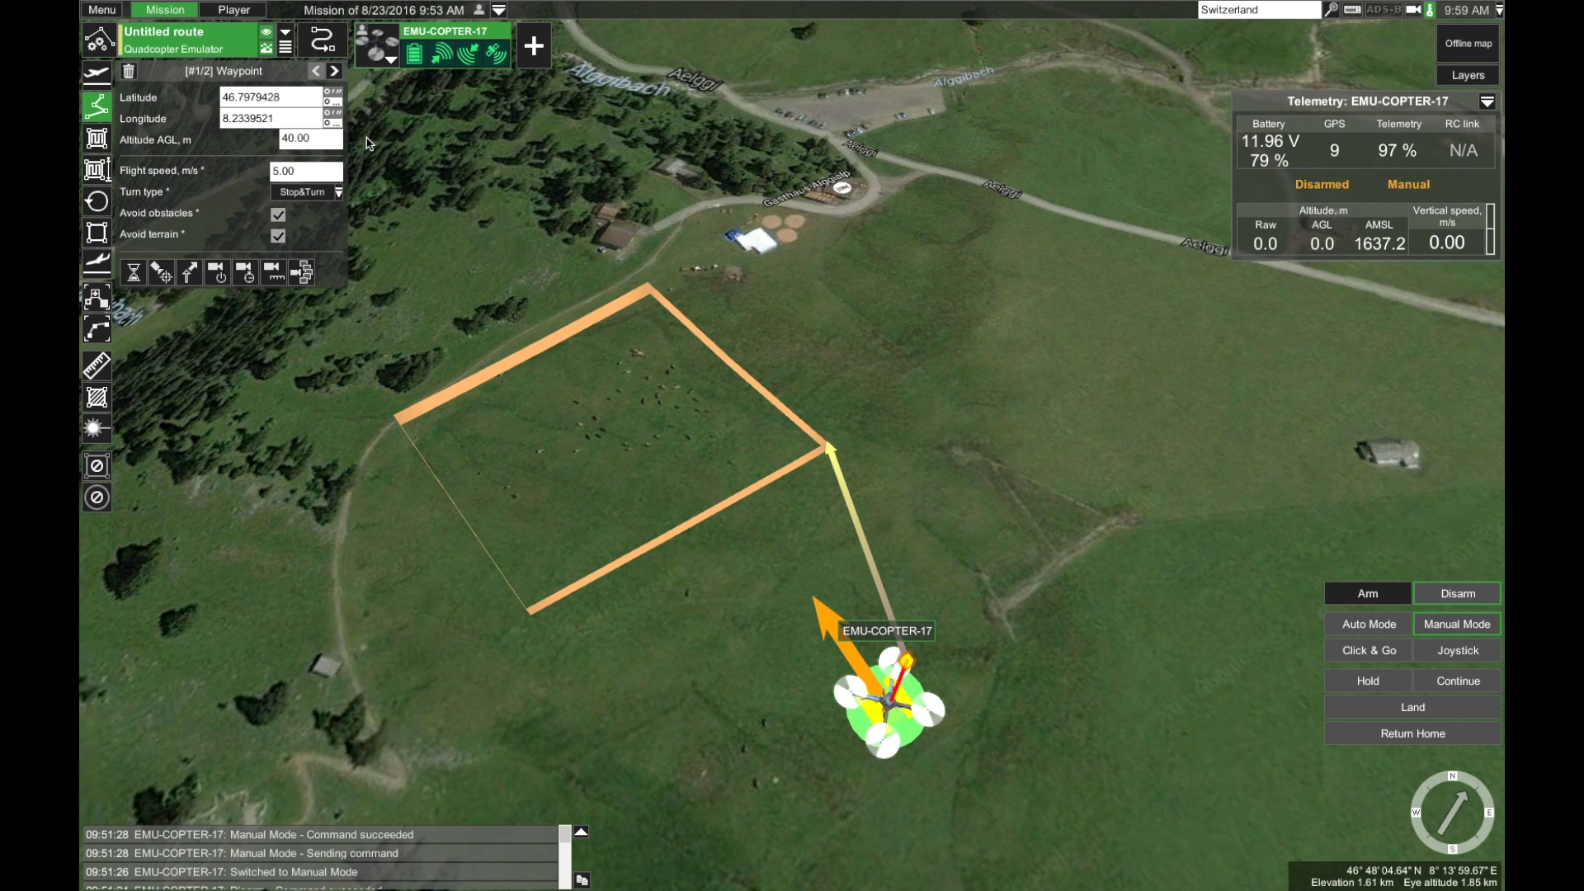
left_click(334, 72)
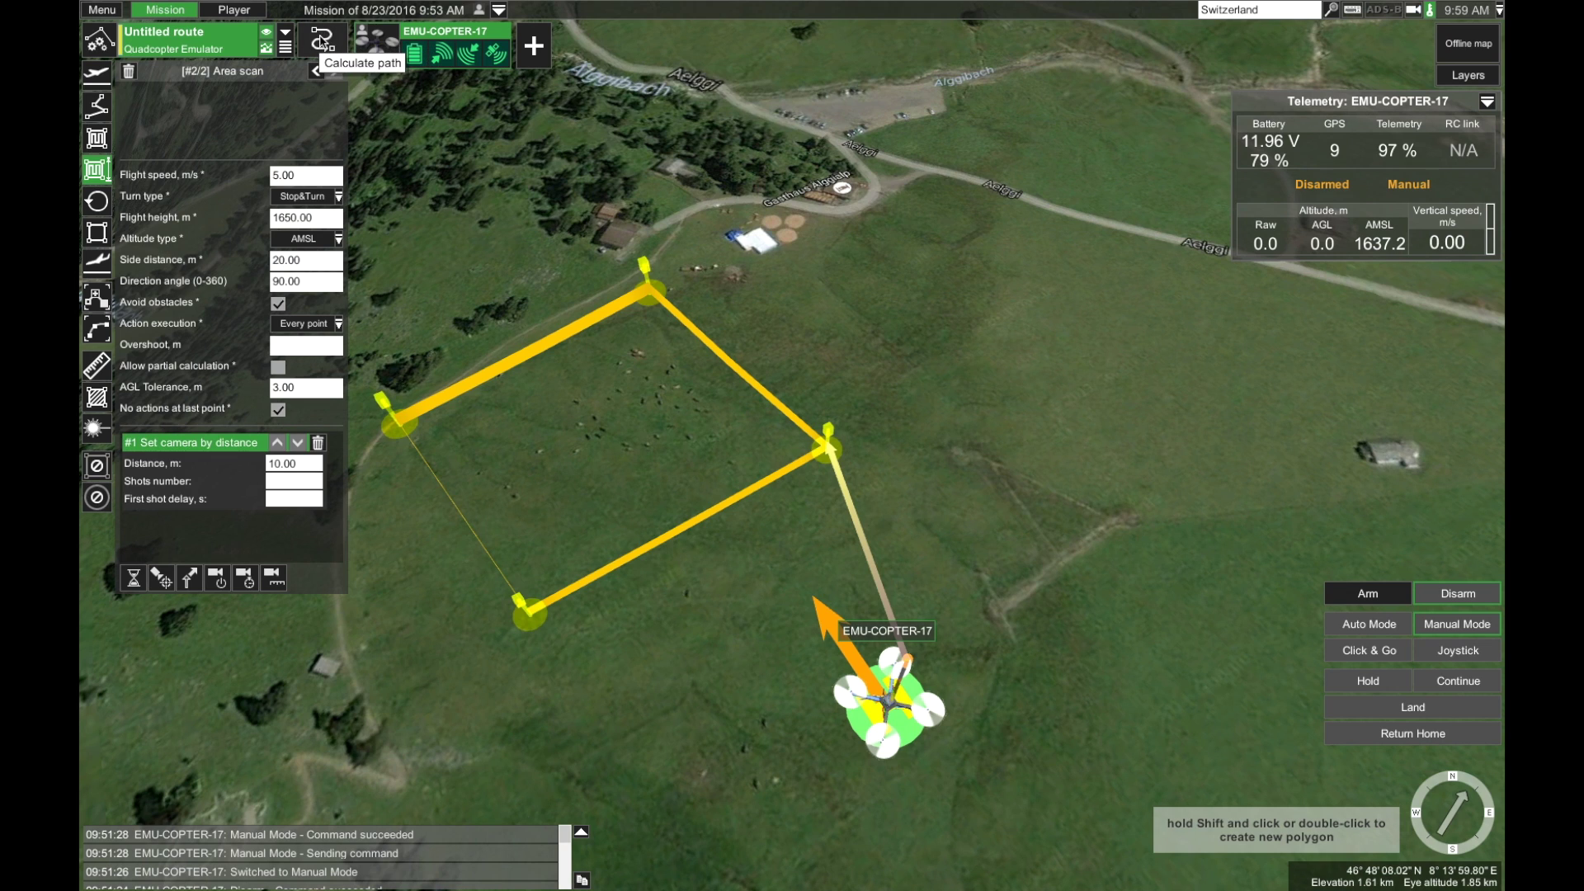
Calculate the path and review its profile: 711.5 m, 00:02:22, 11 waypoints, 15–40 m AGL.
left_click(322, 39)
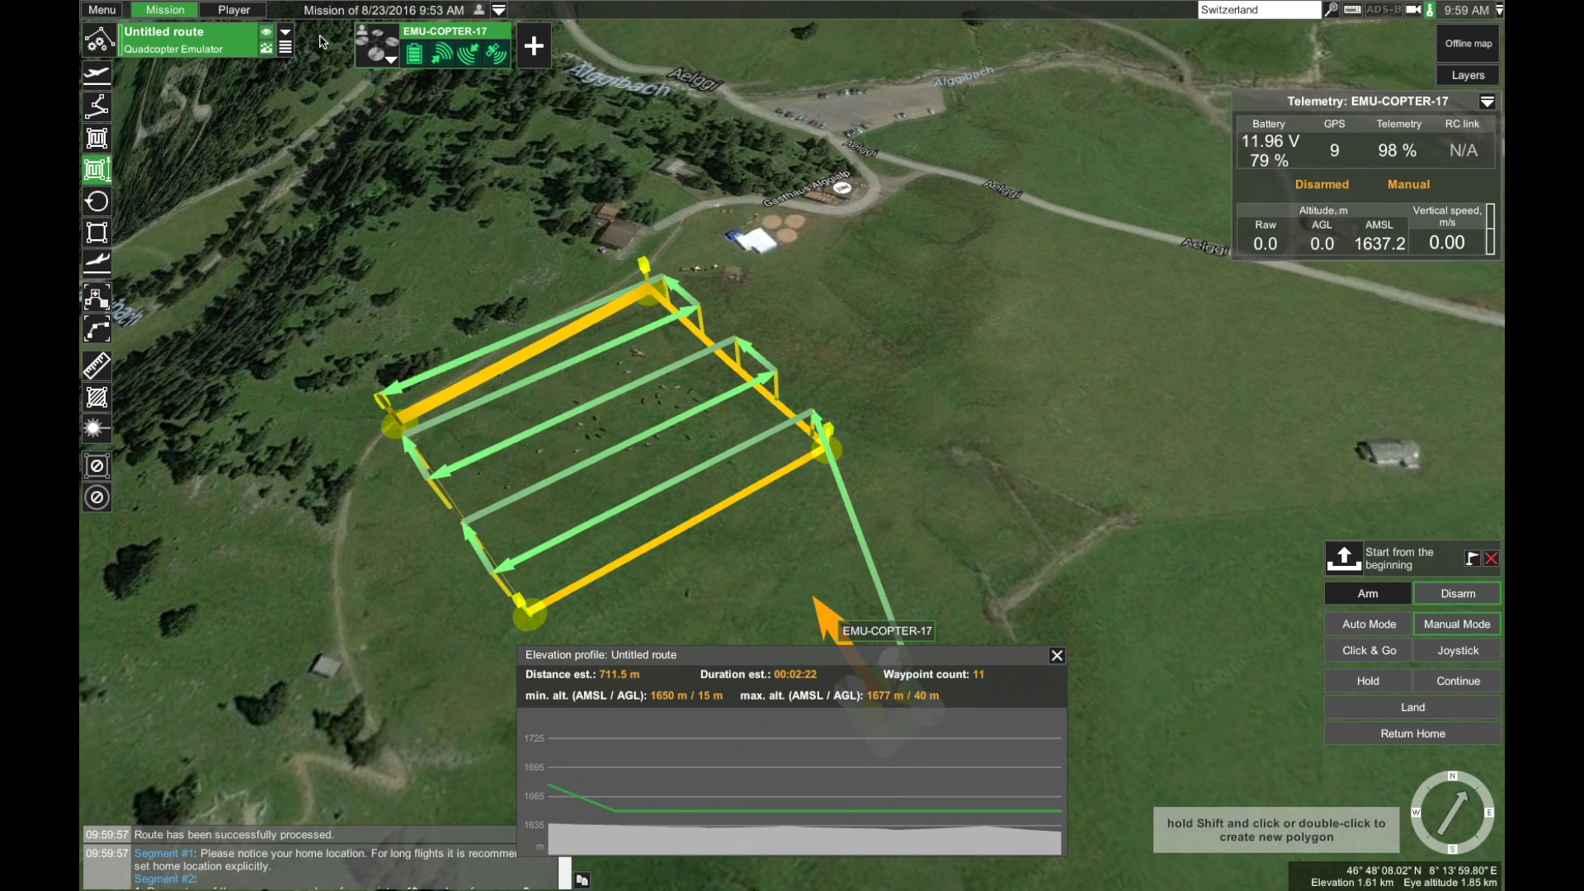
mouse_move(825, 730)
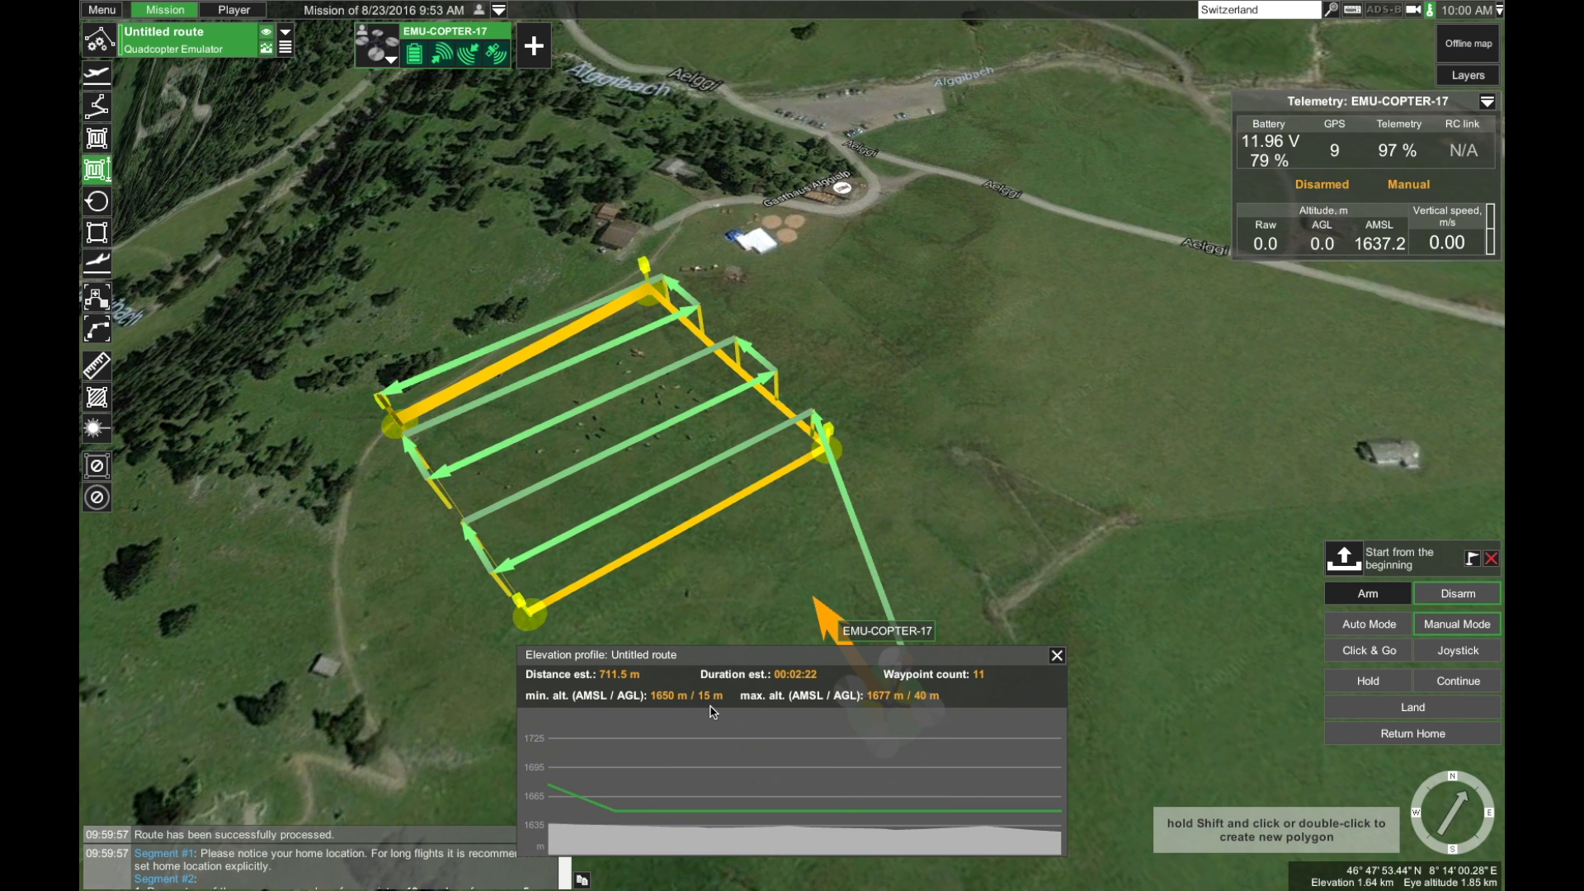
mouse_move(623, 812)
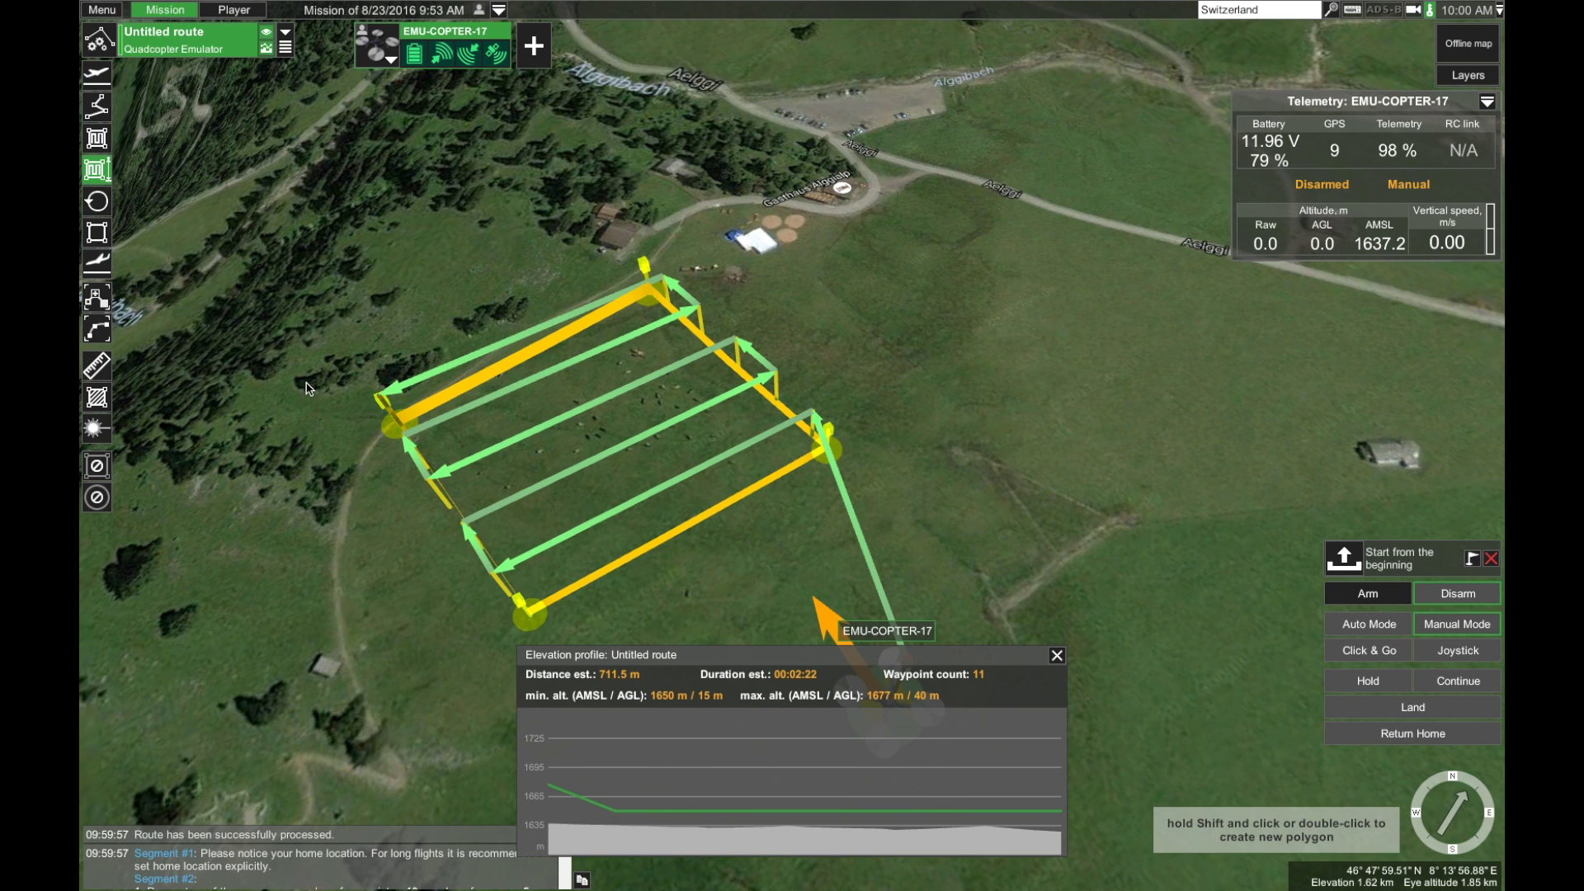
Change the area scan flight height to 1675 m AMSL and recalculate, giving 707.6 m at 40–46 m AGL.
left_click(97, 171)
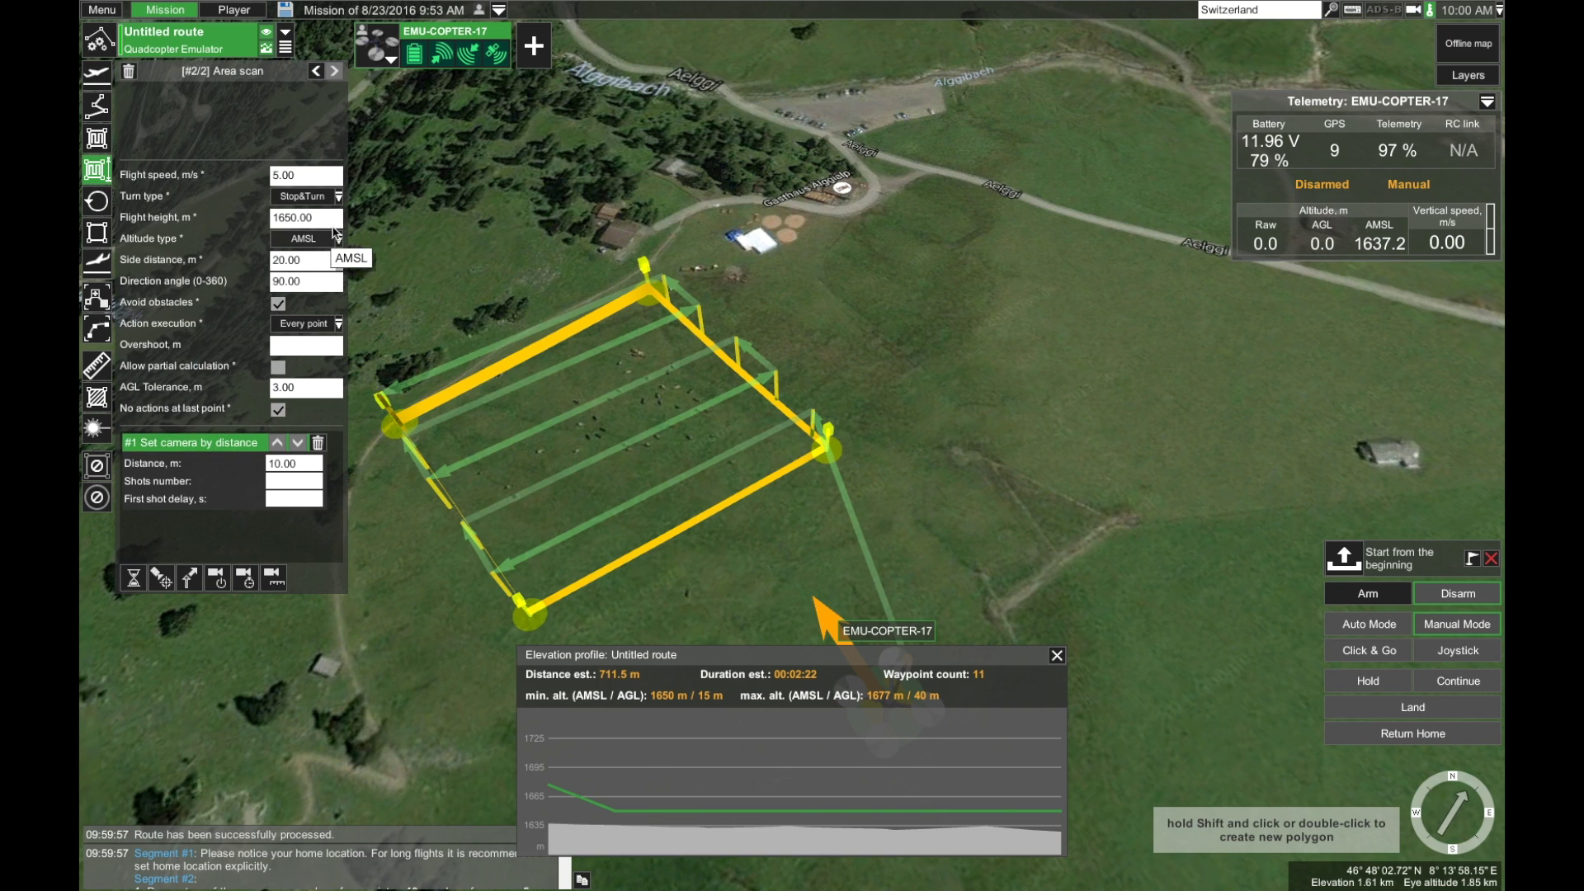
left_click(299, 218)
left_click(297, 222)
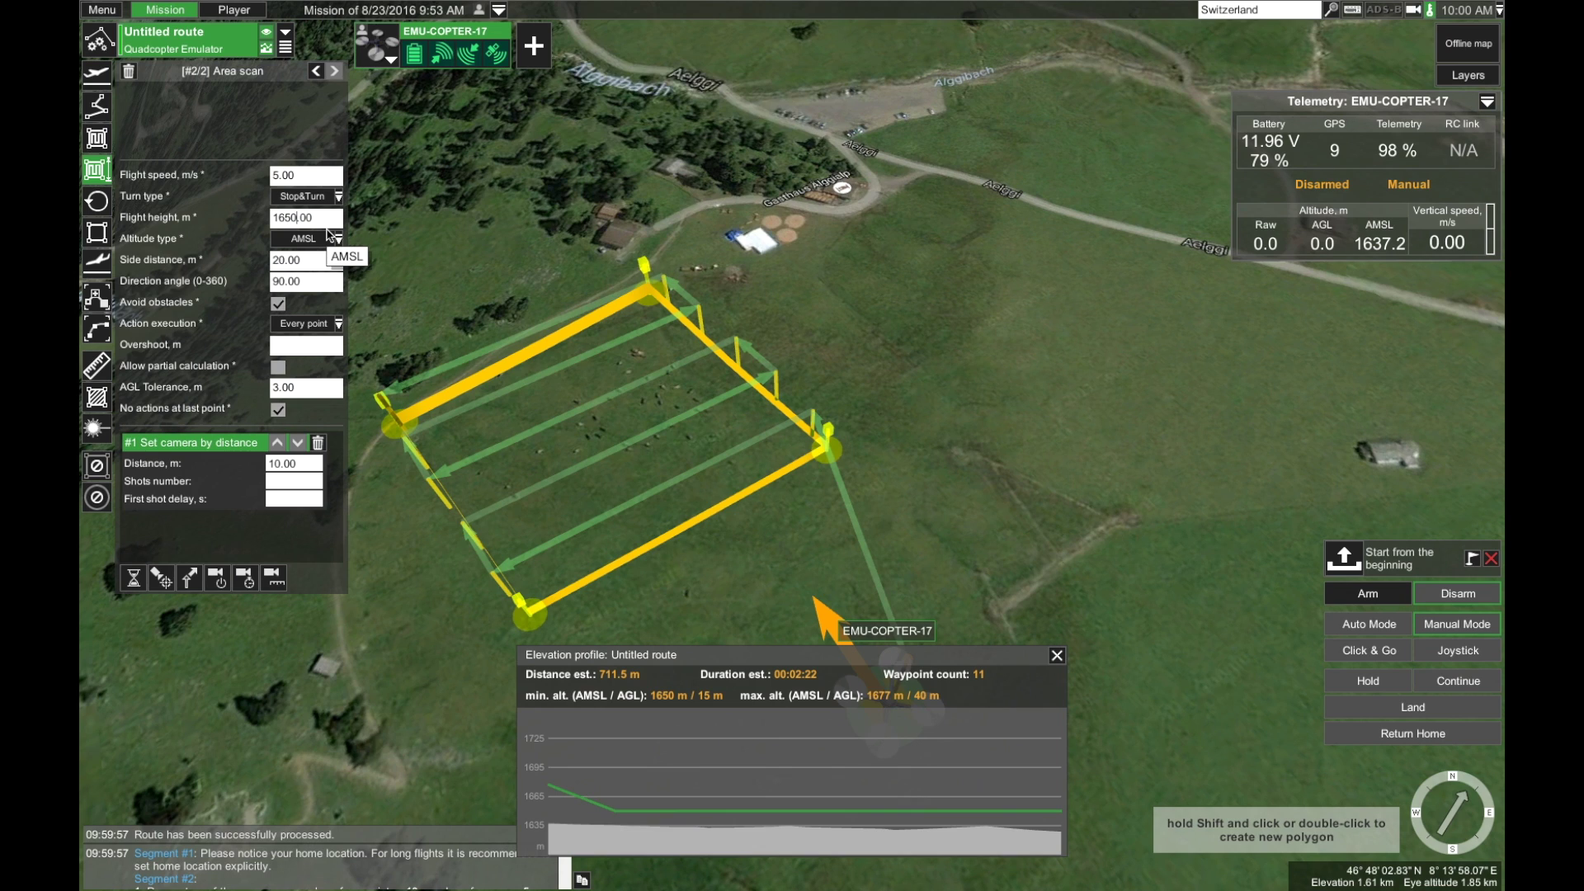
key("BackSpace")
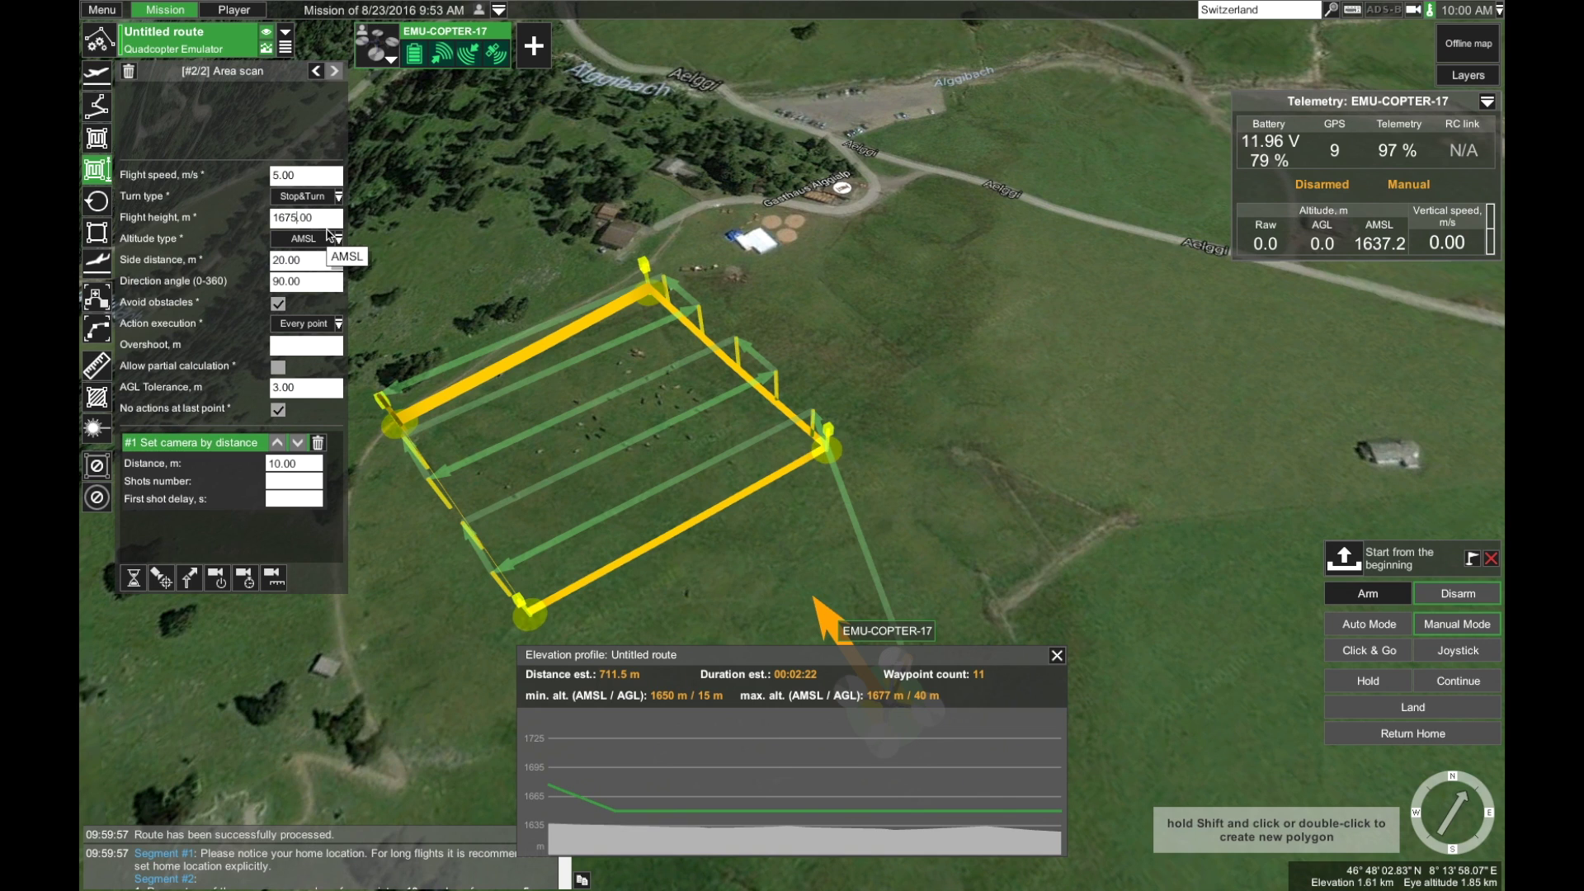
left_click(272, 553)
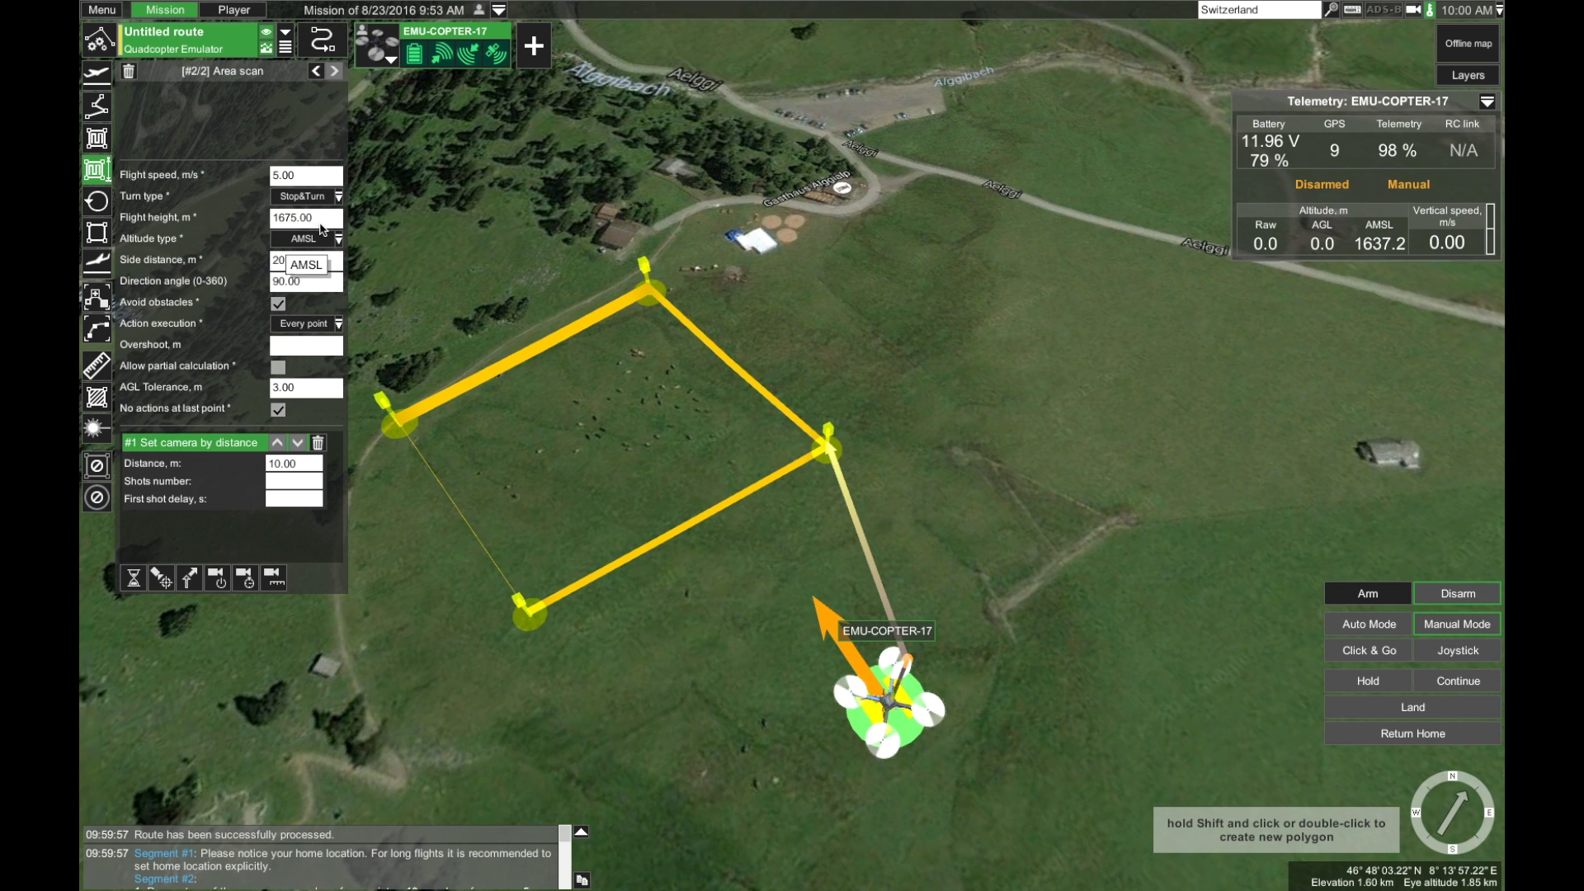
left_click(323, 41)
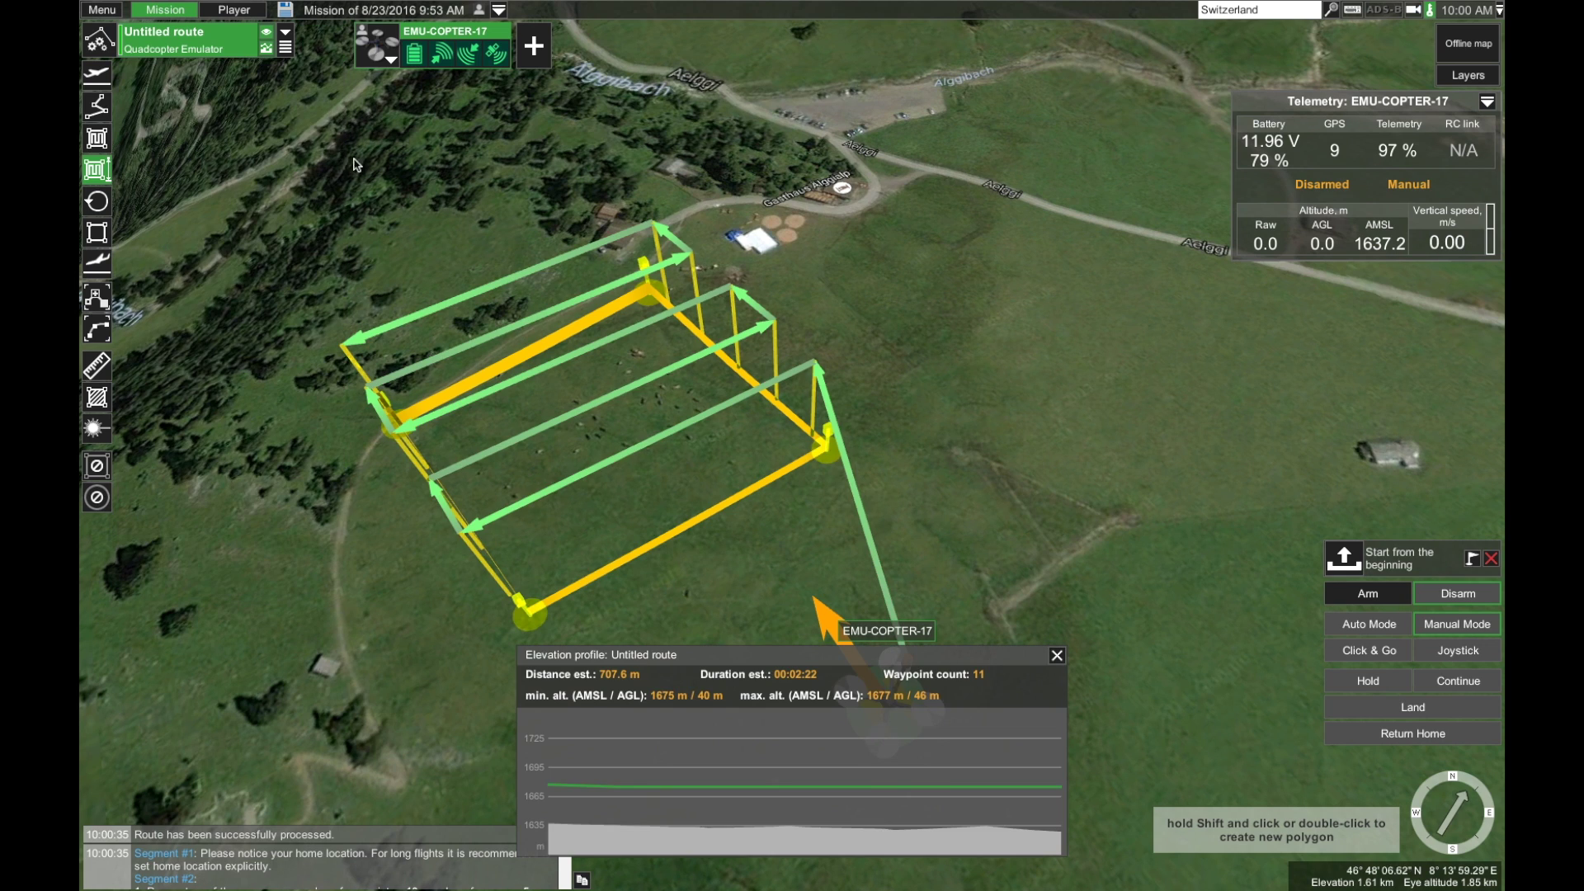
Pan the map to the drone and confirm uploading the Untitled route to EMU-COPTER-17.
mouse_move(620, 766)
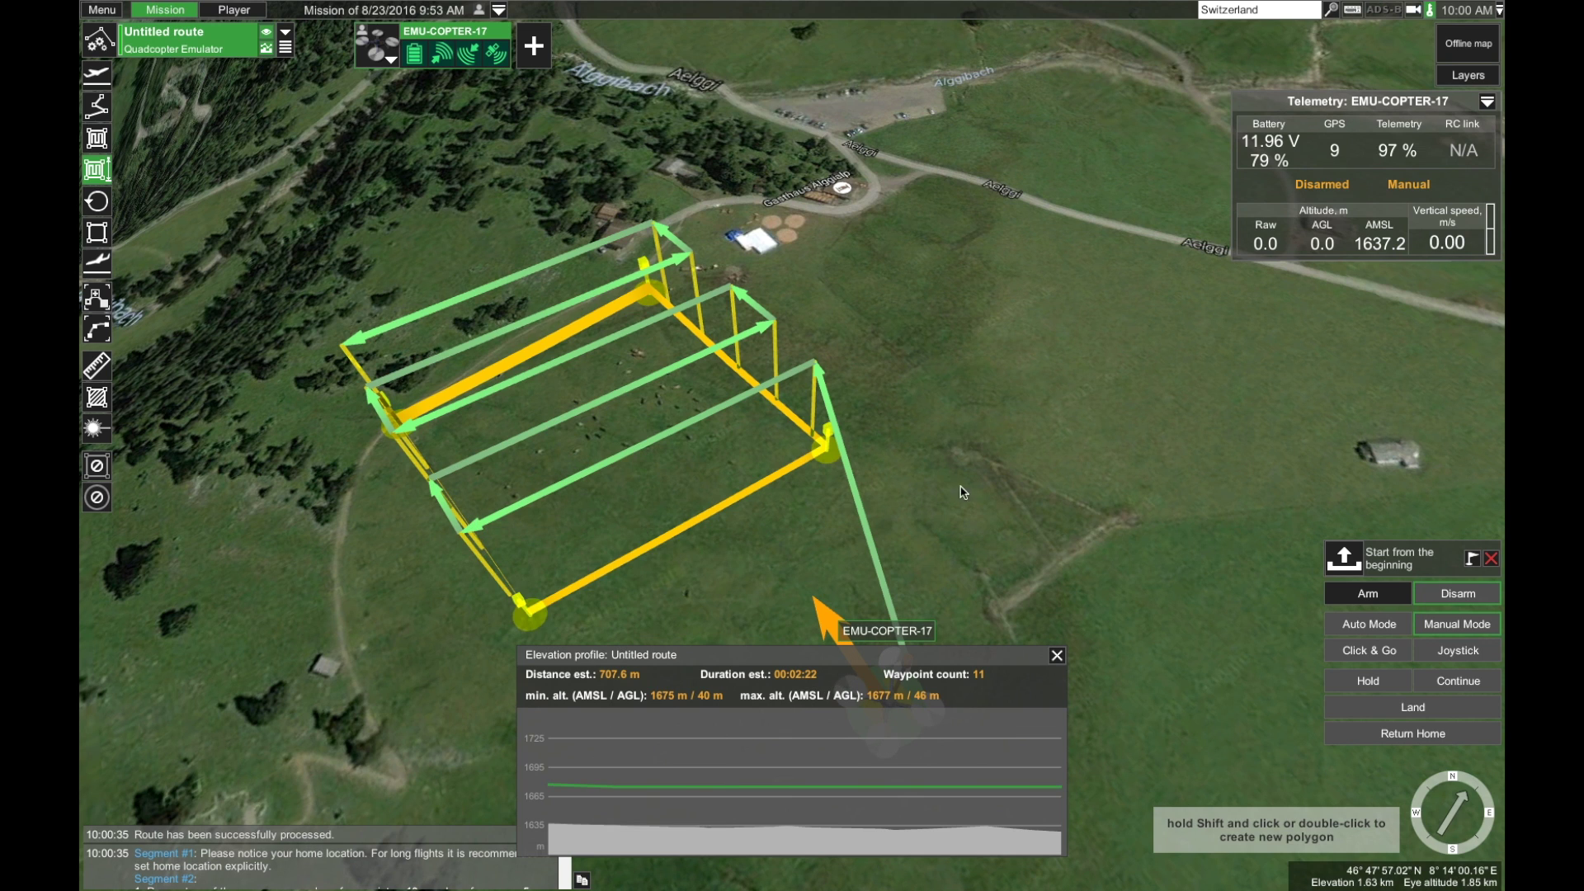
left_click_drag(1002, 506, 965, 447)
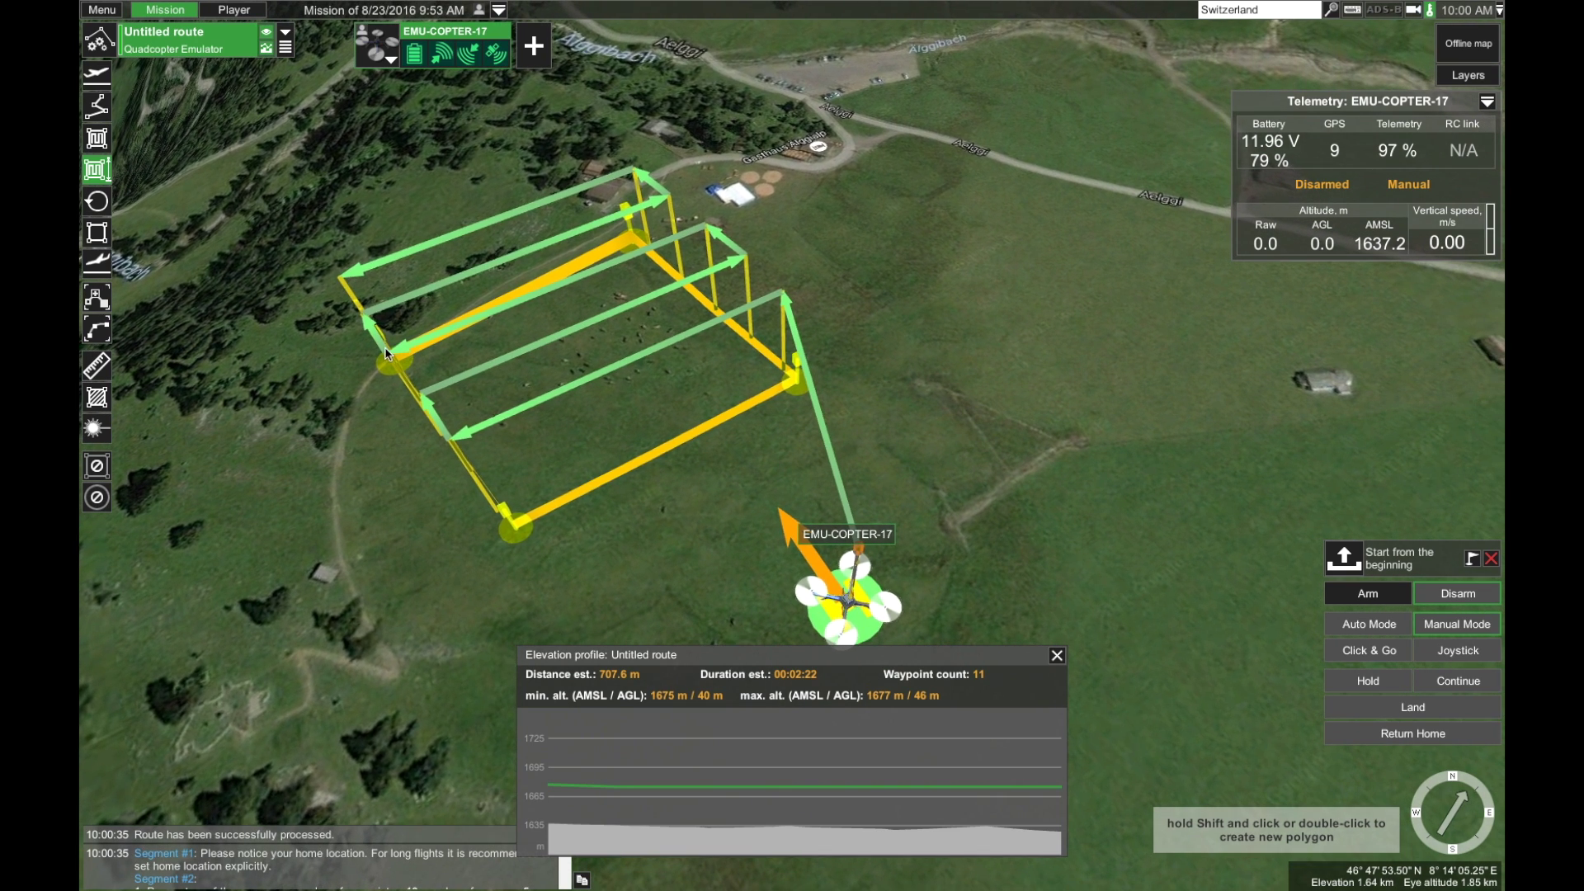
mouse_move(487, 515)
left_click(1336, 559)
left_click(1273, 569)
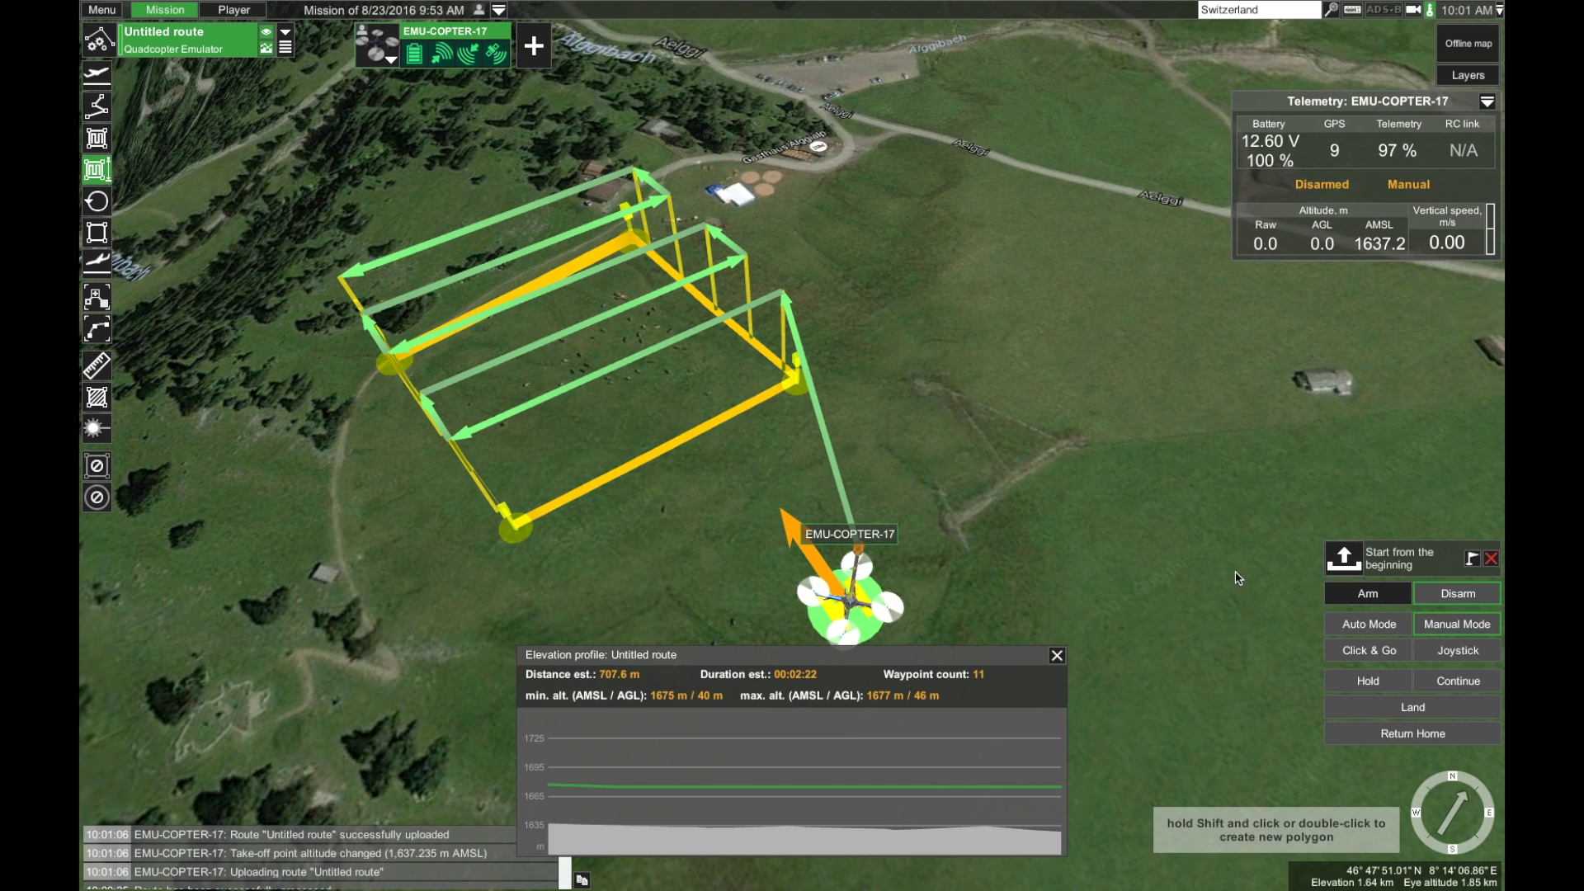
Arm EMU-COPTER-17 and switch it to Auto mode, confirming both commands.
left_click(1387, 599)
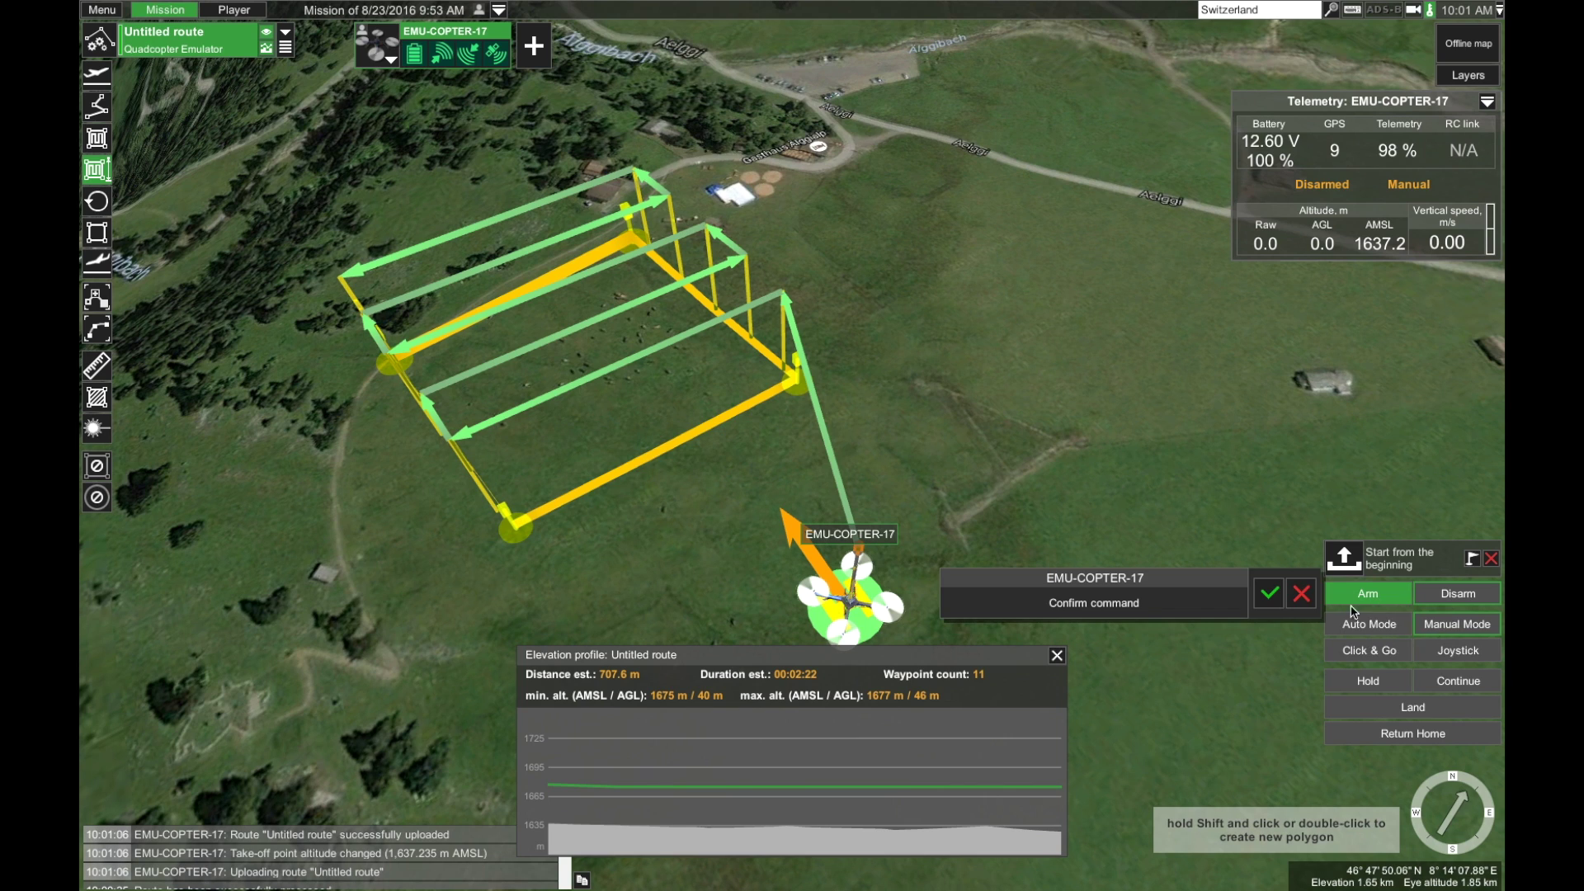
left_click(1267, 594)
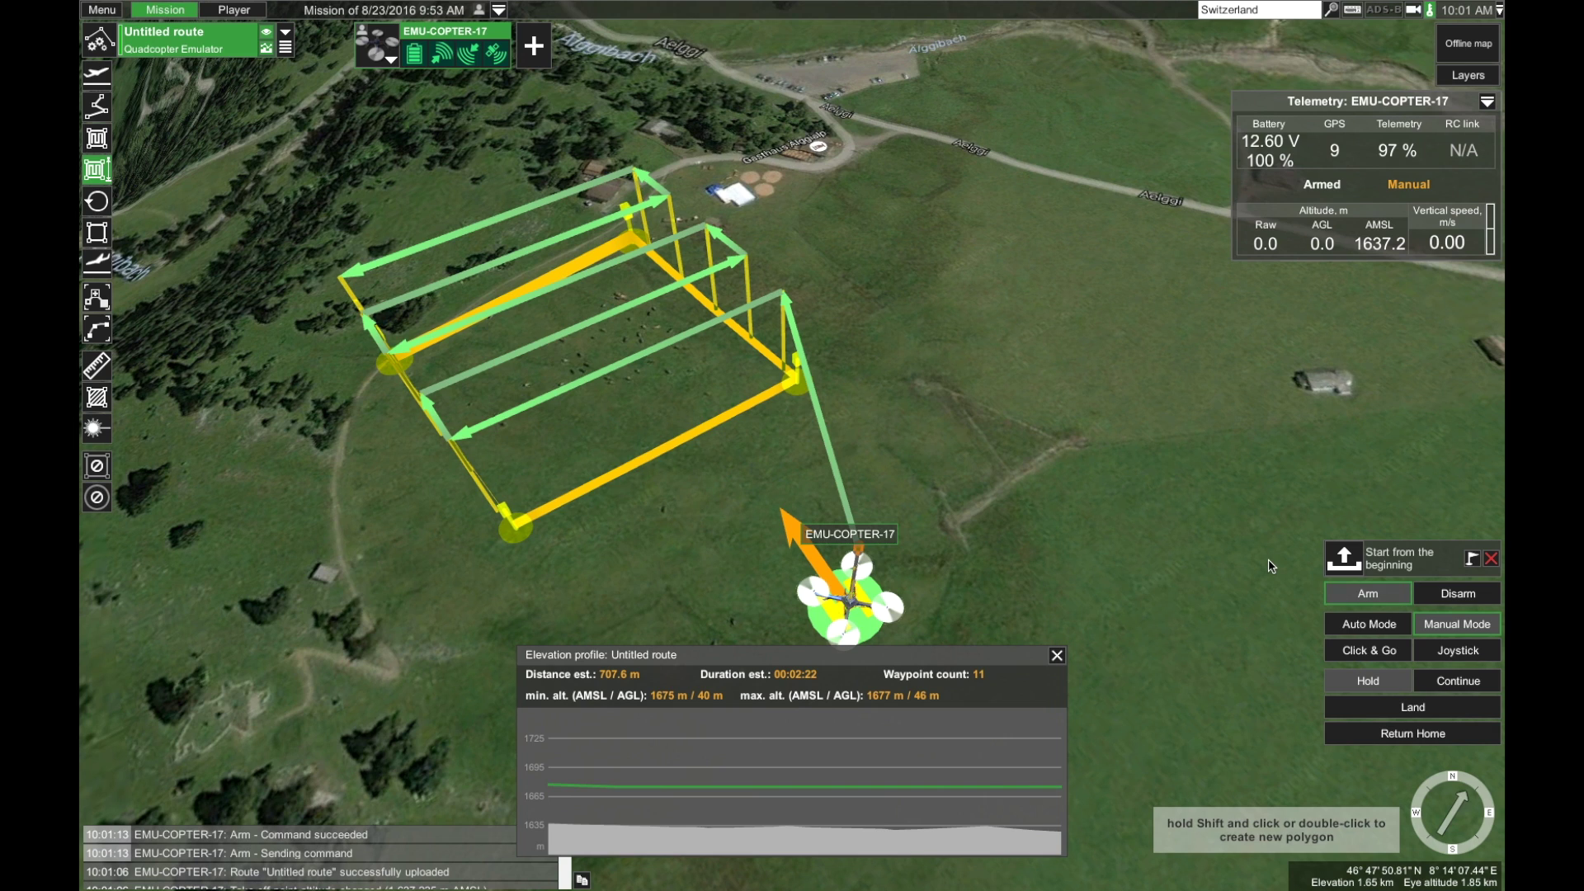
left_click(1362, 626)
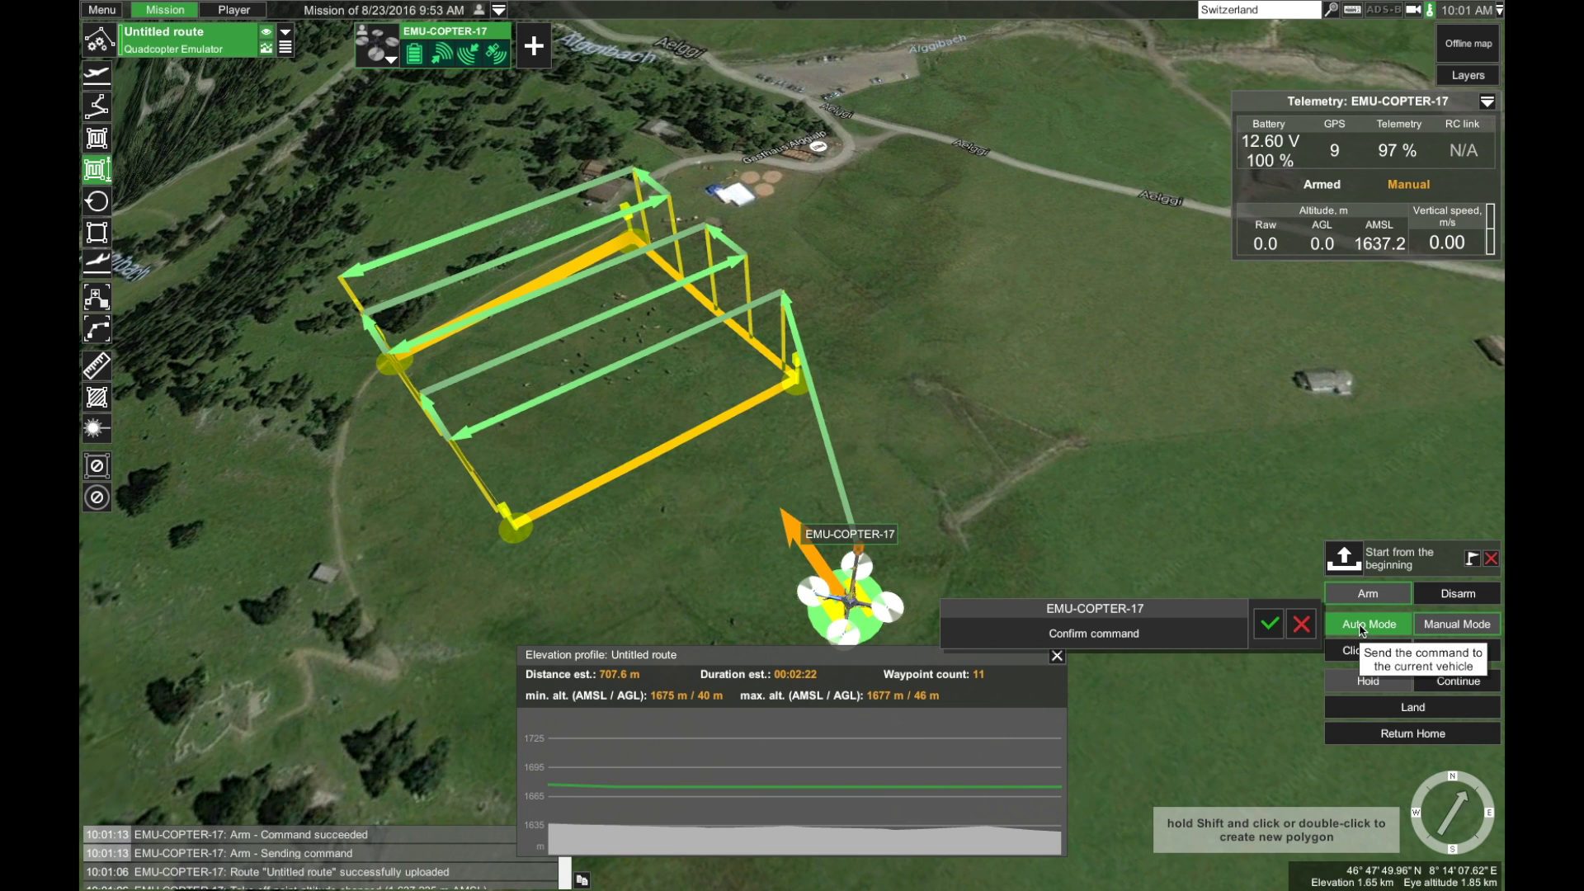
left_click(1265, 627)
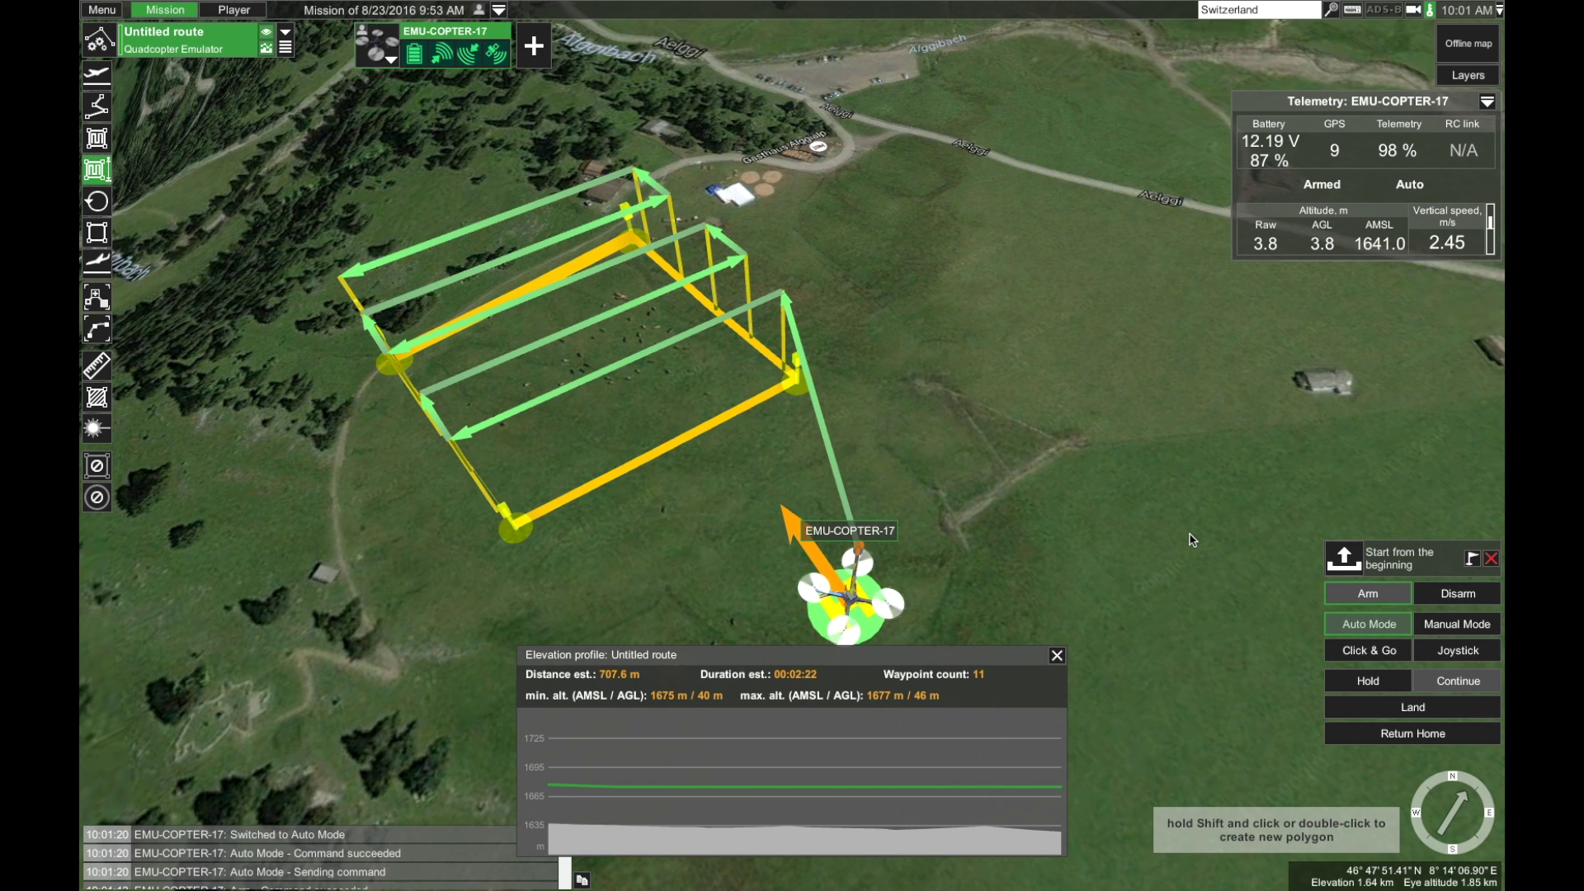